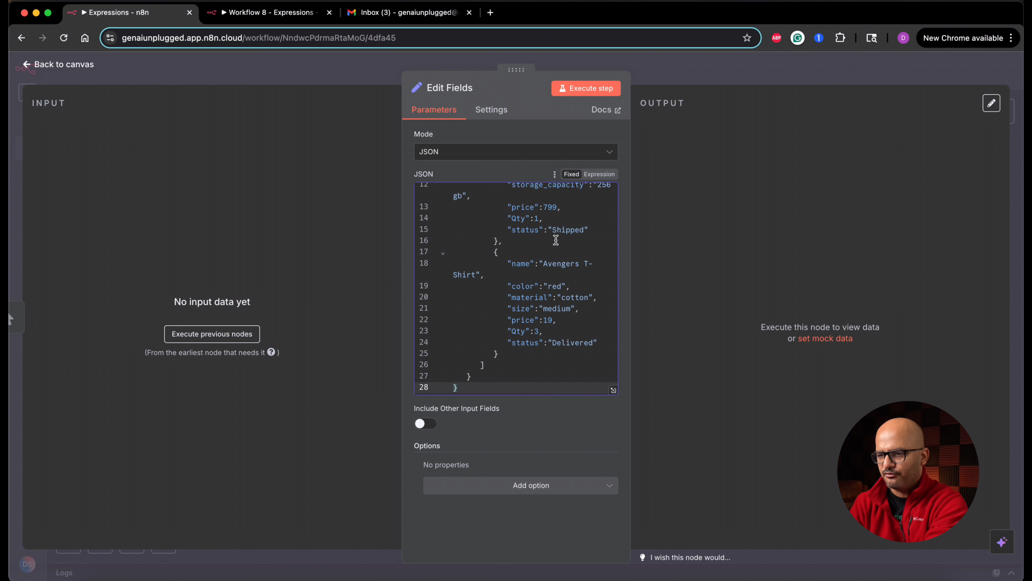
# Step: Run the Edit Fields node to output its JSON order data
pyautogui.scroll(3, 553, 232)
pyautogui.click(599, 89)
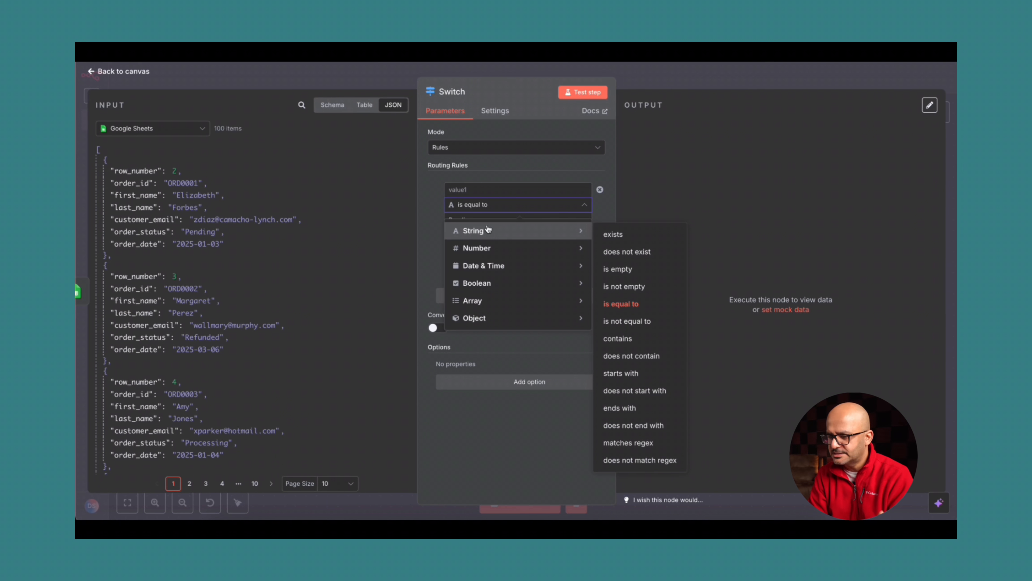
# Step: Add an AWS SES node after the Switch node and test its pending-order email
pyautogui.moveTo(505, 251)
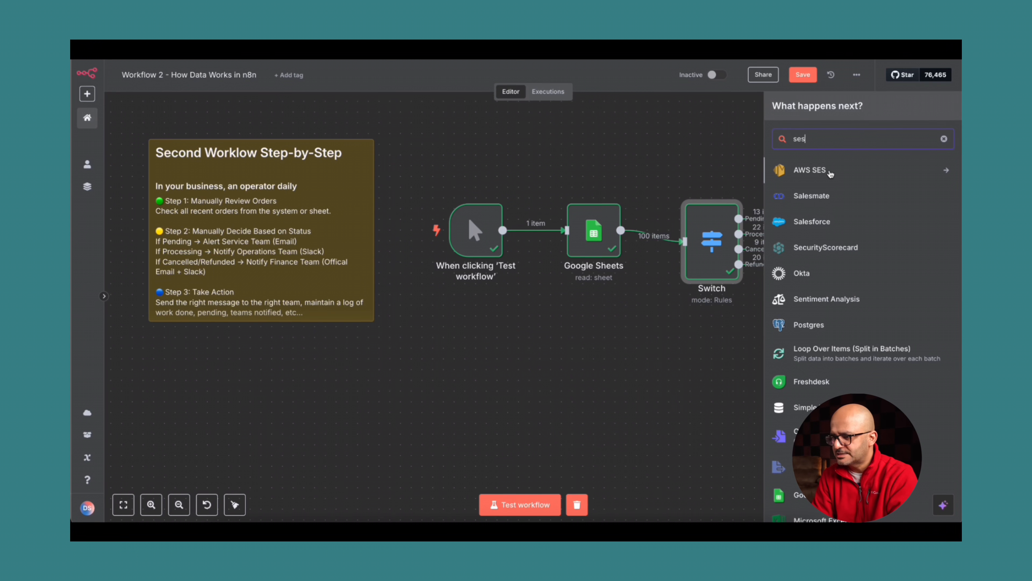
pyautogui.click(829, 173)
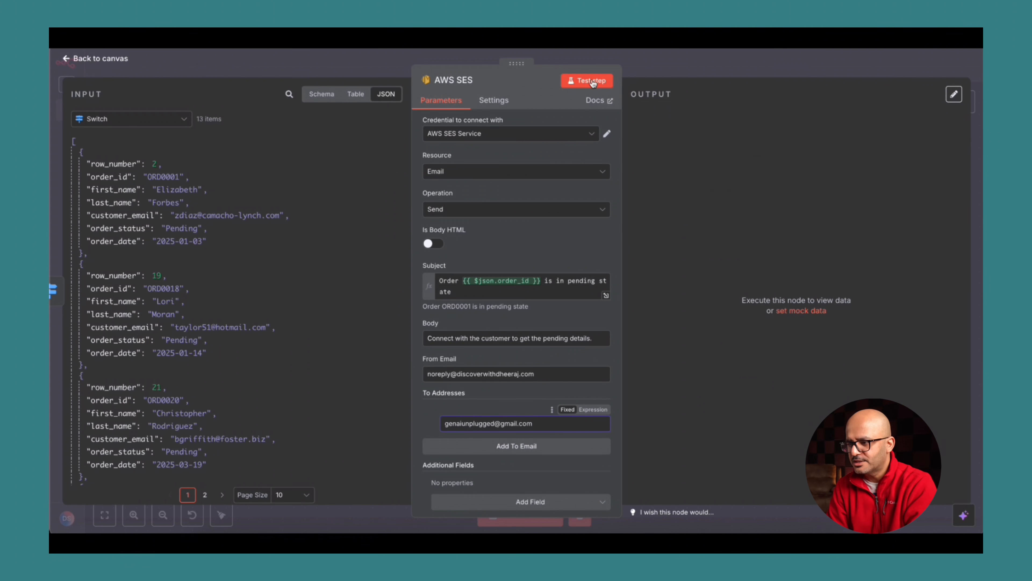
pyautogui.click(592, 81)
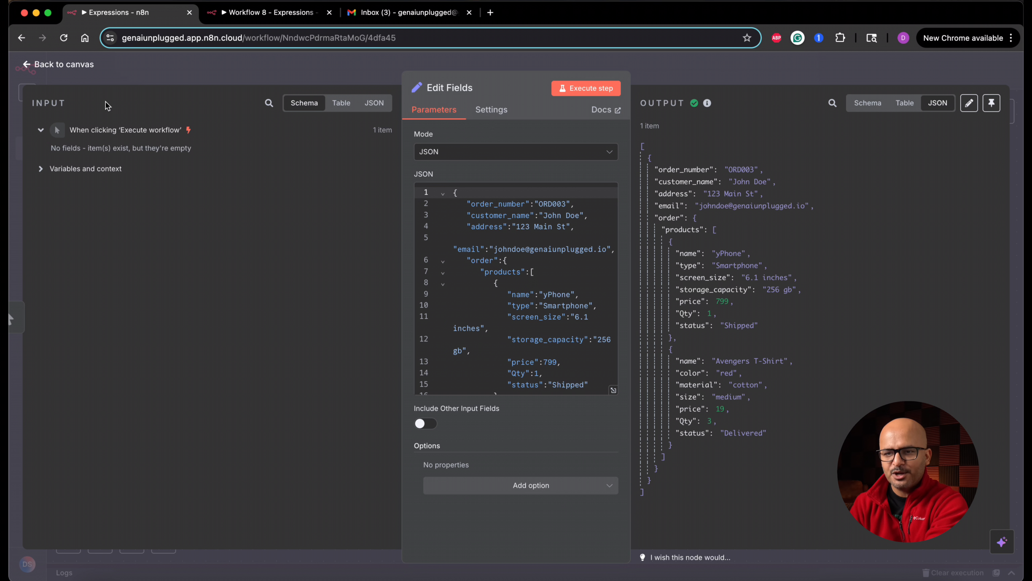
# Step: Add a second Edit Fields node after the existing Edit Fields node in the Expressions workflow
pyautogui.click(72, 67)
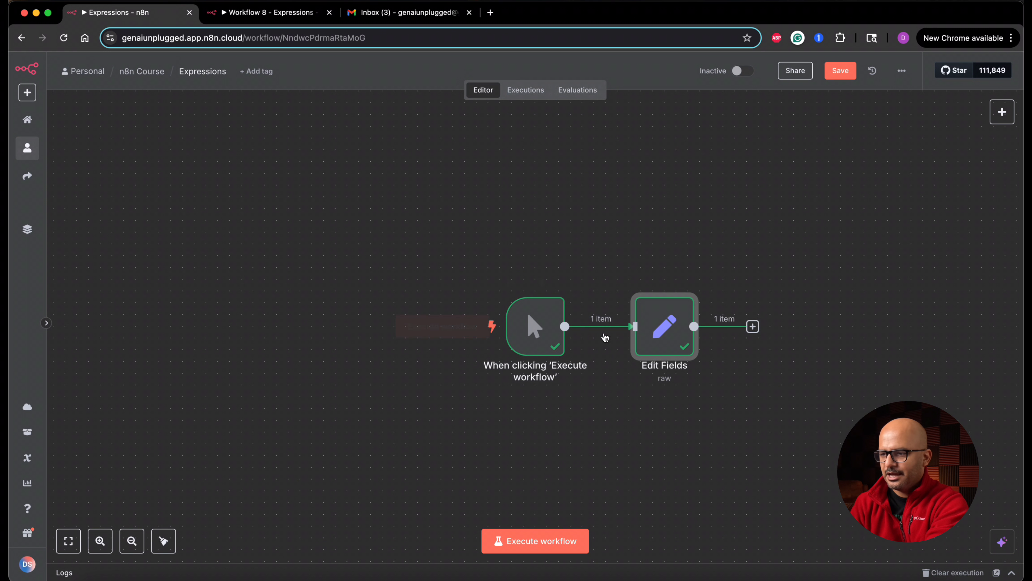
pyautogui.click(752, 326)
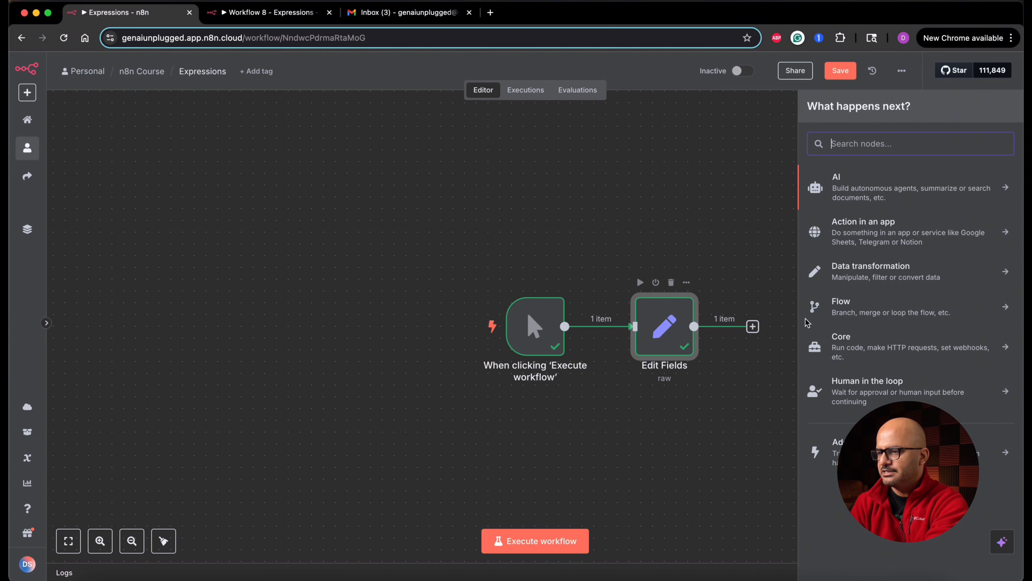
pyautogui.write('edi')
pyautogui.click(897, 287)
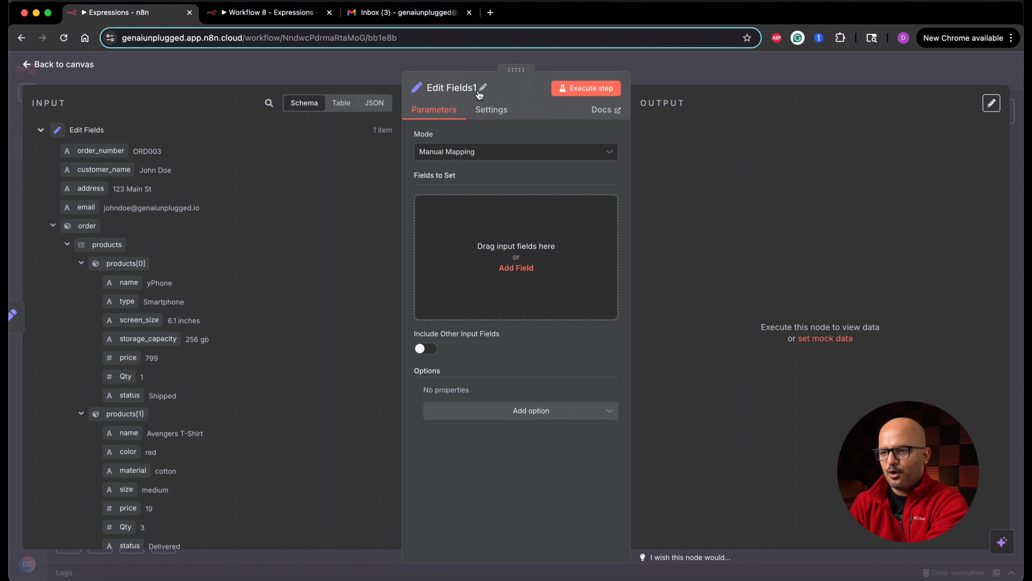
# Step: Rename the new Edit Fields node as "Data Transformation Node"
pyautogui.click(480, 88)
pyautogui.tripleClick(544, 81)
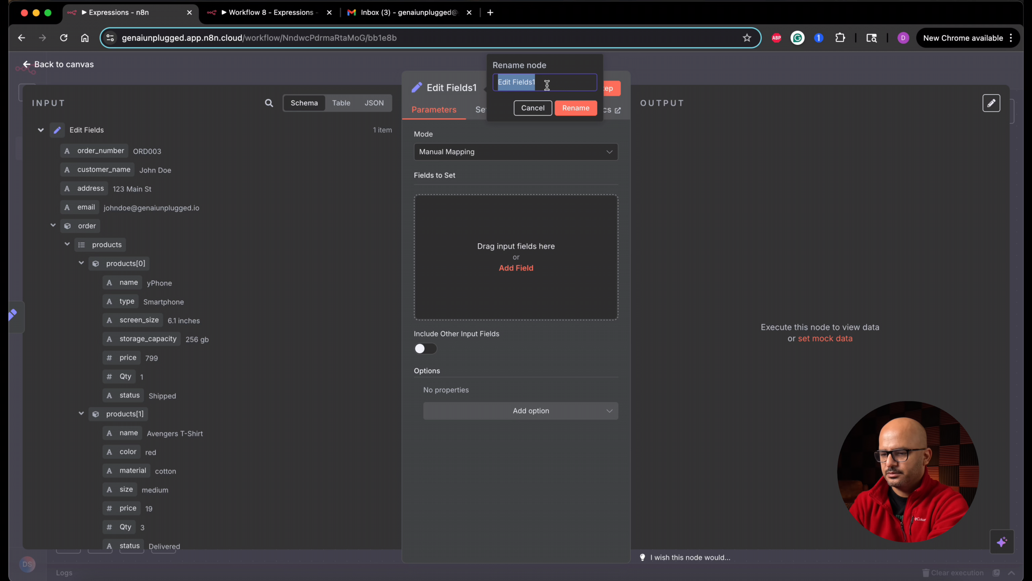
pyautogui.write('Data Transformation Node')
pyautogui.press('Return')
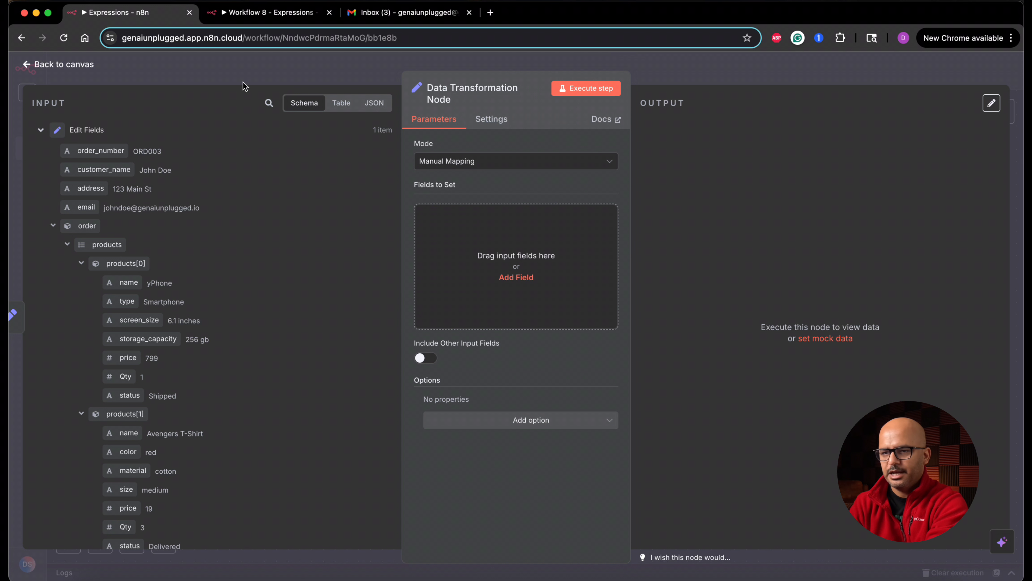
# Step: Rename the first Edit Fields node, which holds the JSON order data, as "Customer Data" and return to the canvas
pyautogui.click(65, 64)
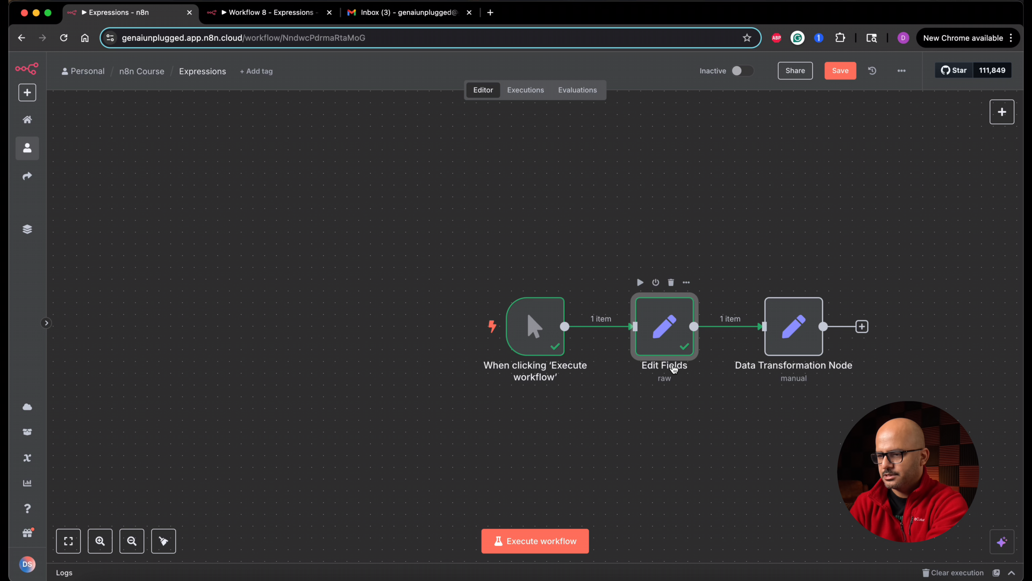
pyautogui.doubleClick(671, 358)
pyautogui.click(468, 93)
pyautogui.write('Customer Data')
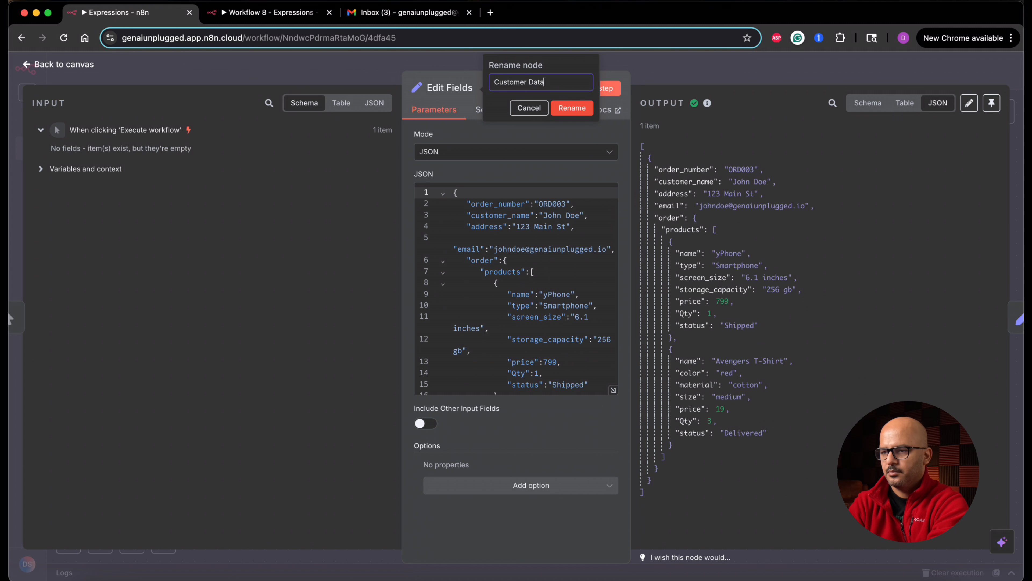
pyautogui.press('Return')
pyautogui.click(83, 66)
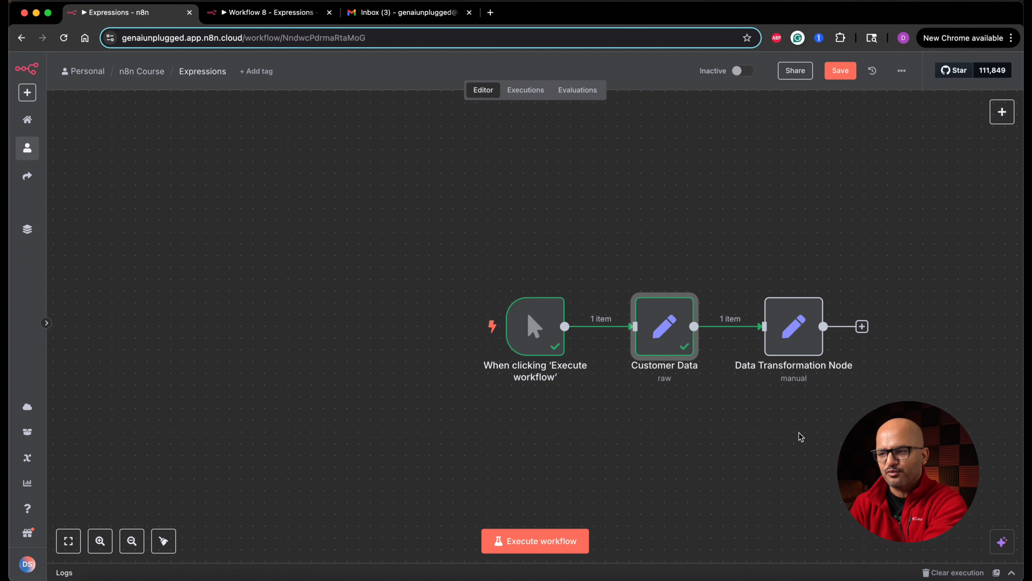
# Step: Add a string field named "Customer Name" to the Data Transformation Node
pyautogui.moveTo(809, 392)
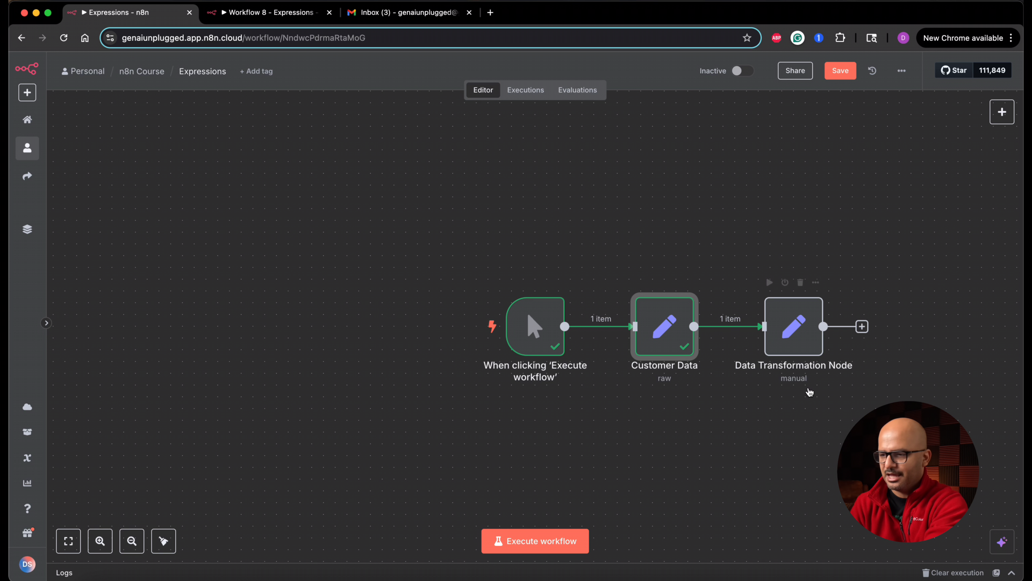
pyautogui.doubleClick(808, 337)
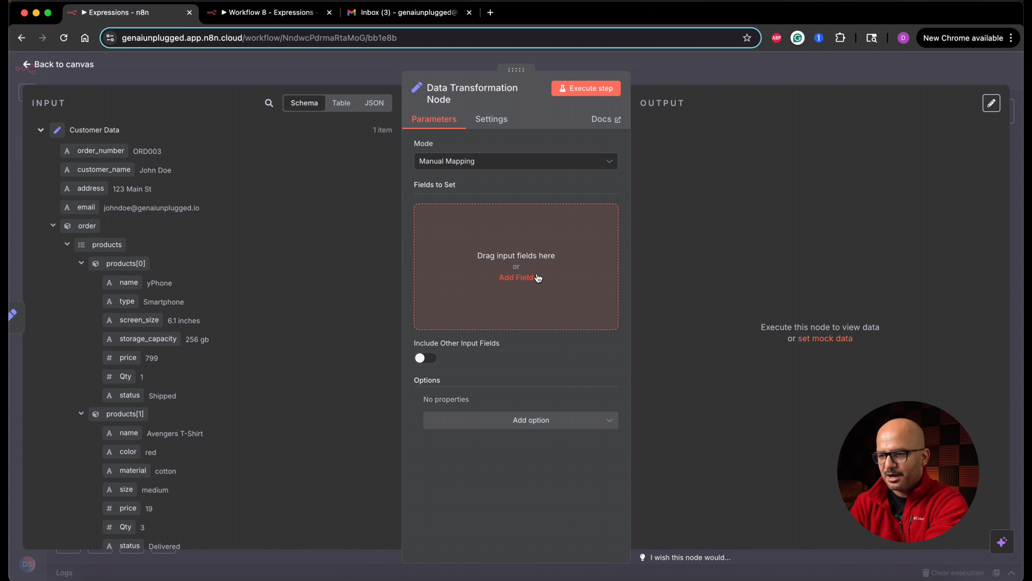
pyautogui.click(525, 278)
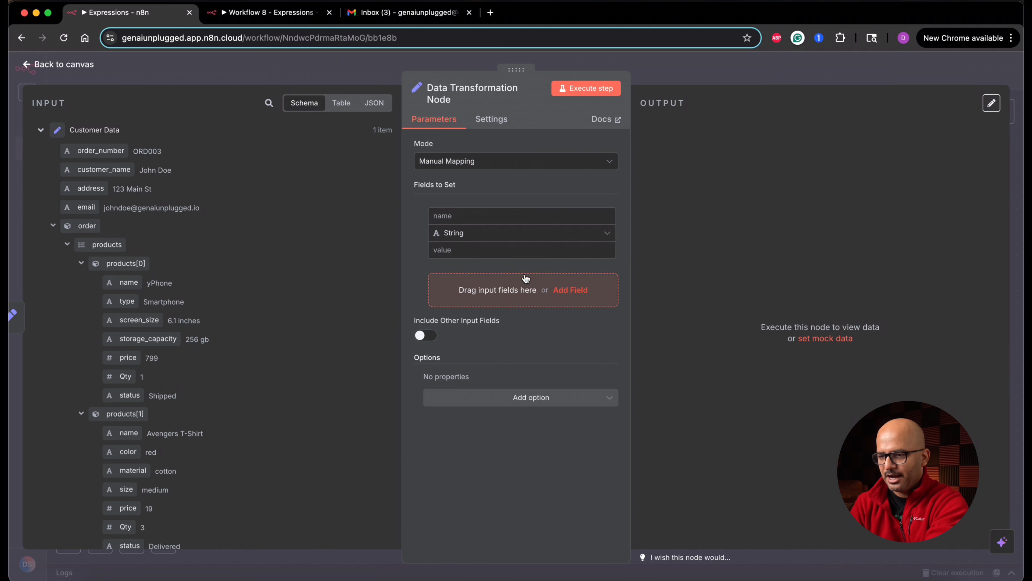
pyautogui.click(490, 216)
pyautogui.write('Customer Name')
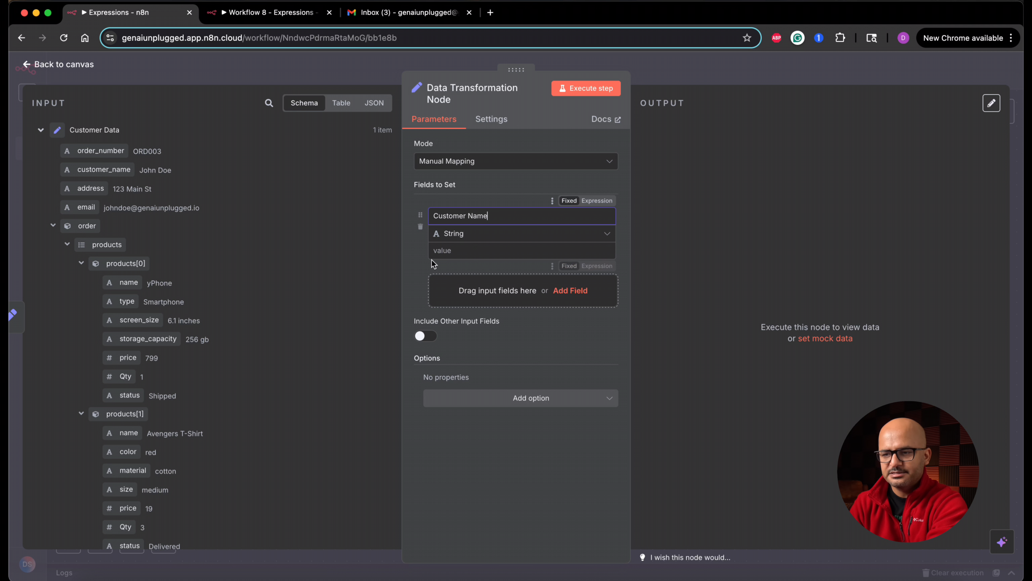
# Step: Set the Customer Name value to the expression {{ $json.customer_name }} using the customer_name input field
pyautogui.click(471, 249)
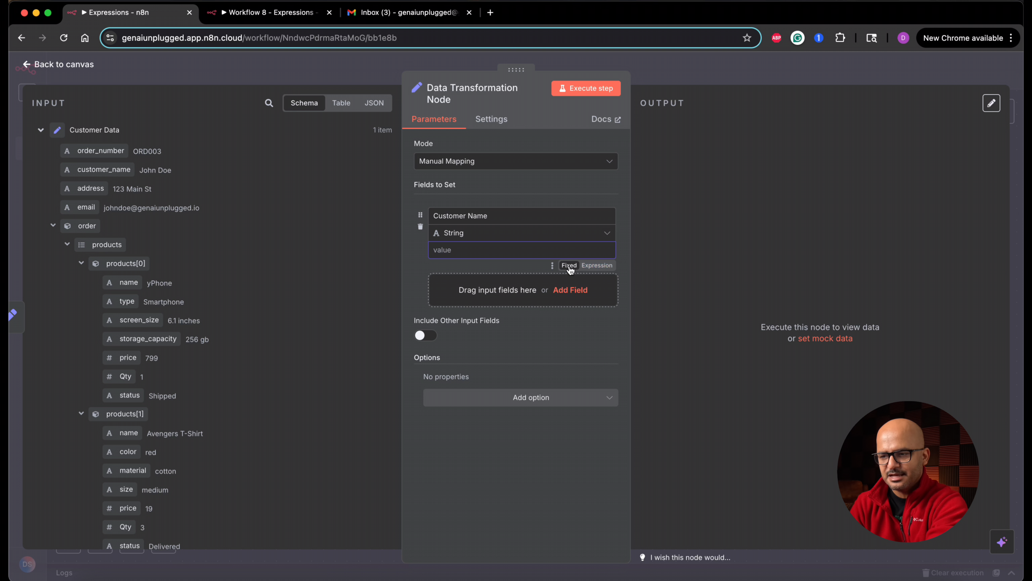
pyautogui.click(598, 266)
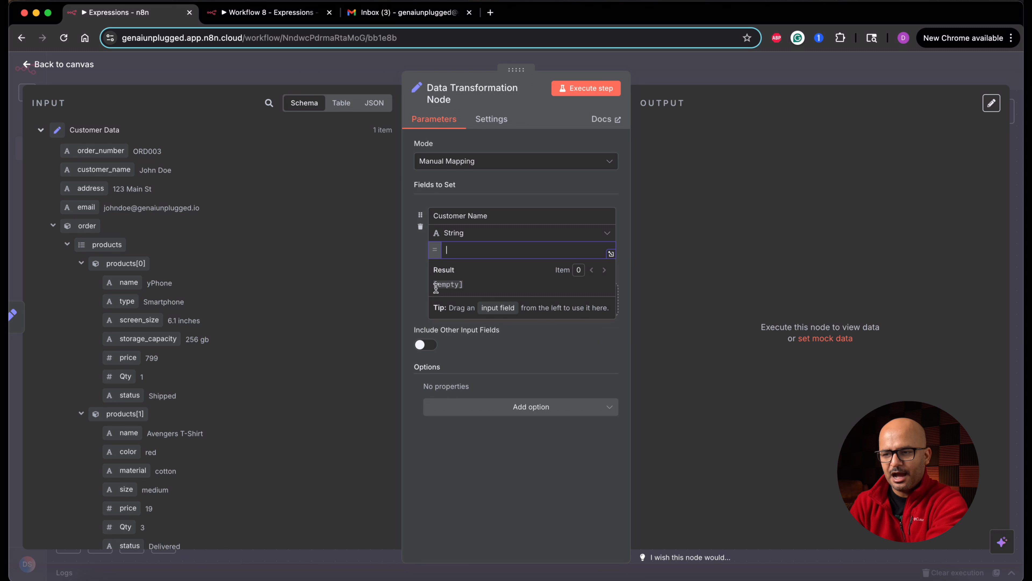
pyautogui.click(410, 293)
pyautogui.click(478, 245)
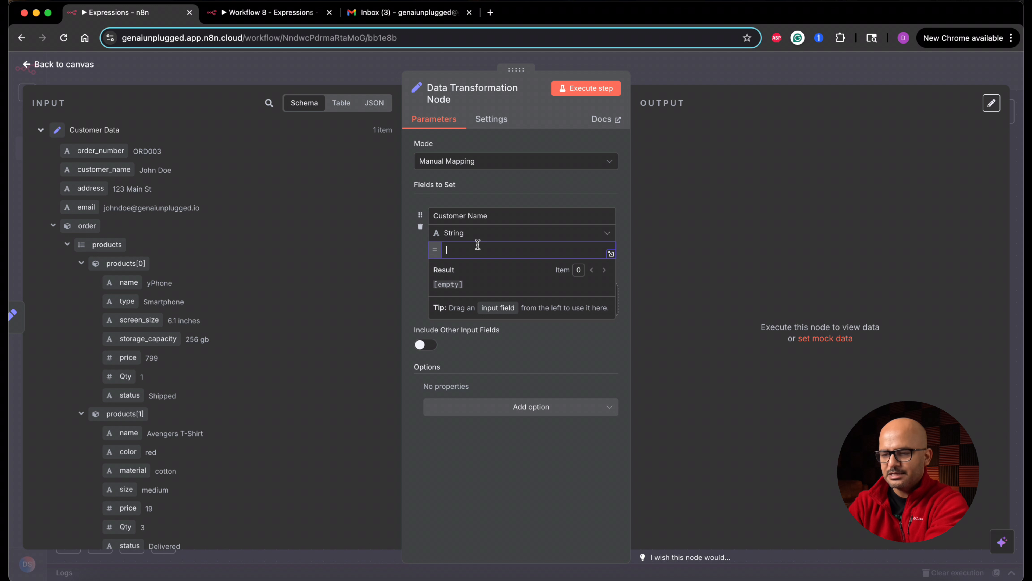
pyautogui.write('{{')
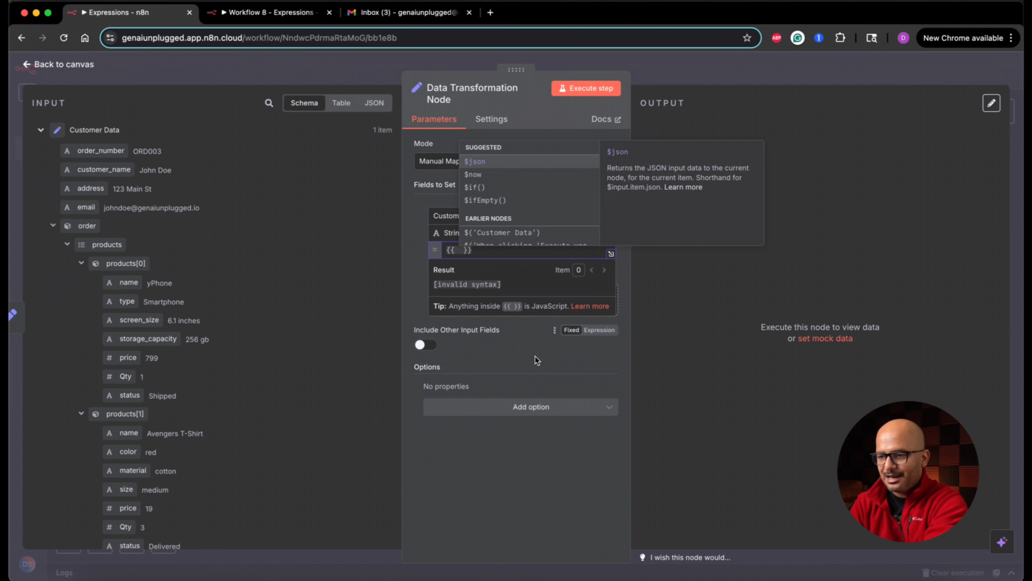
pyautogui.click(537, 361)
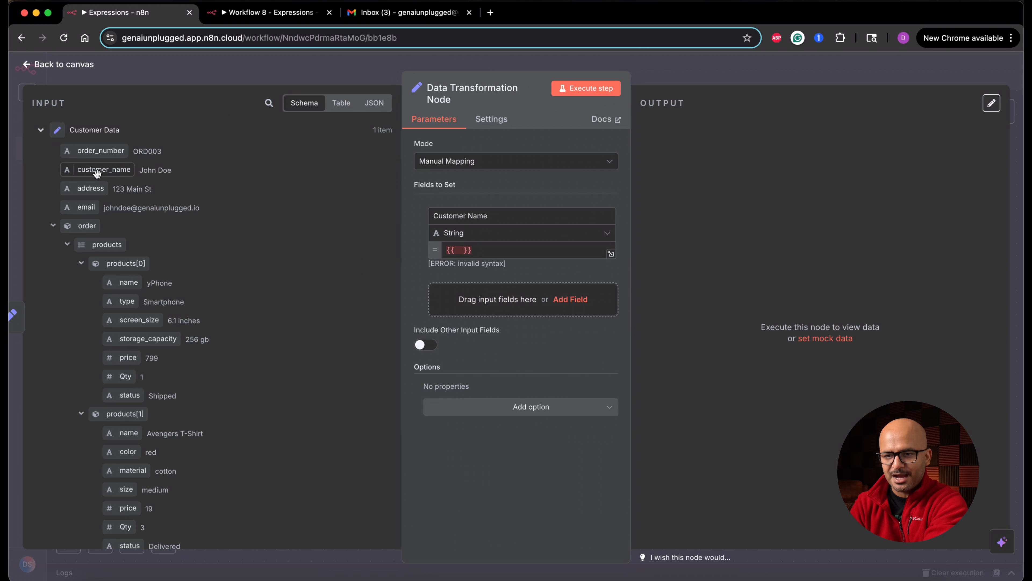
pyautogui.moveTo(102, 170); pyautogui.dragTo(456, 261)
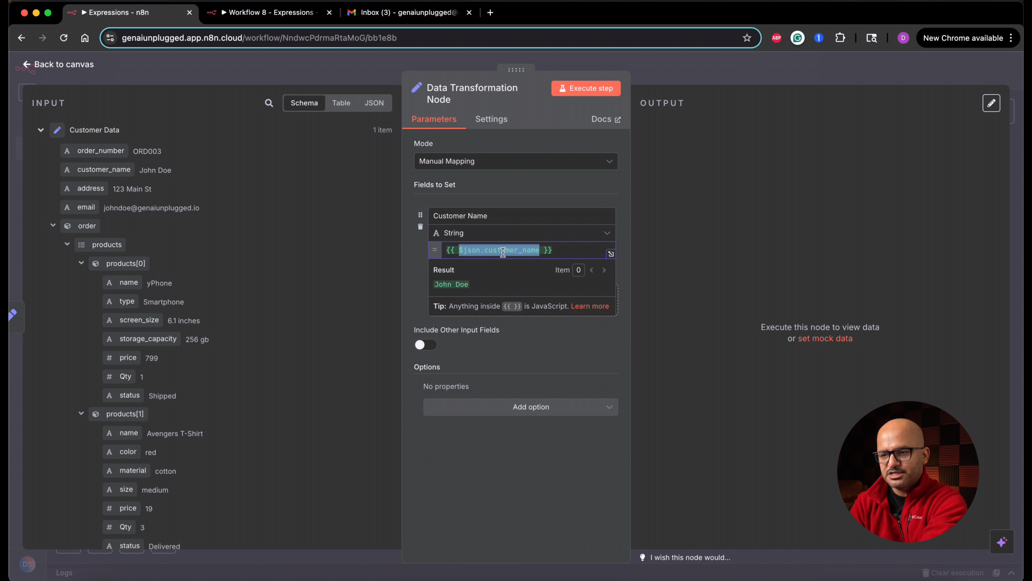
pyautogui.click(421, 271)
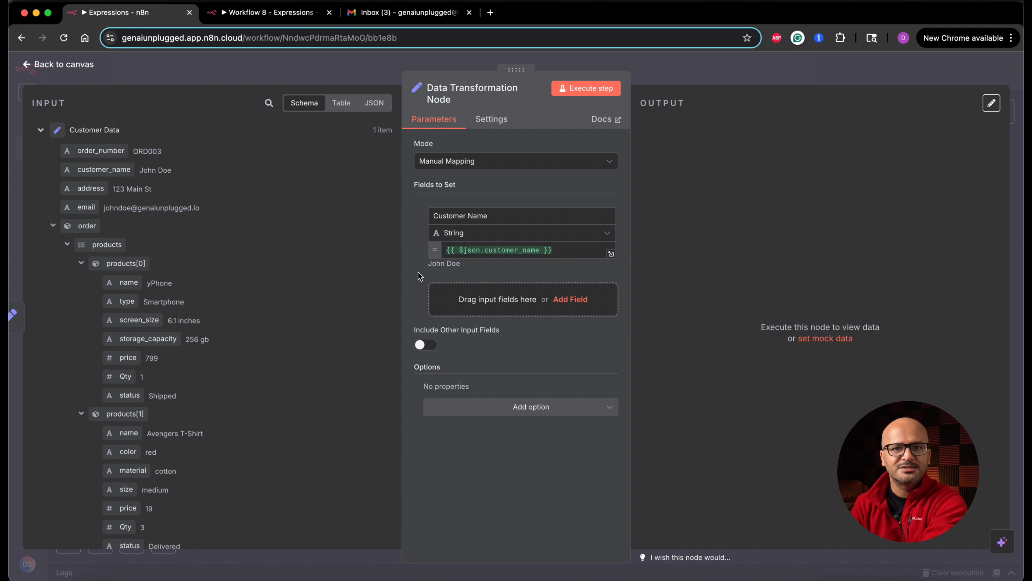
# Step: Add a second string field named "Cusomter Email" below Customer Name
pyautogui.click(565, 303)
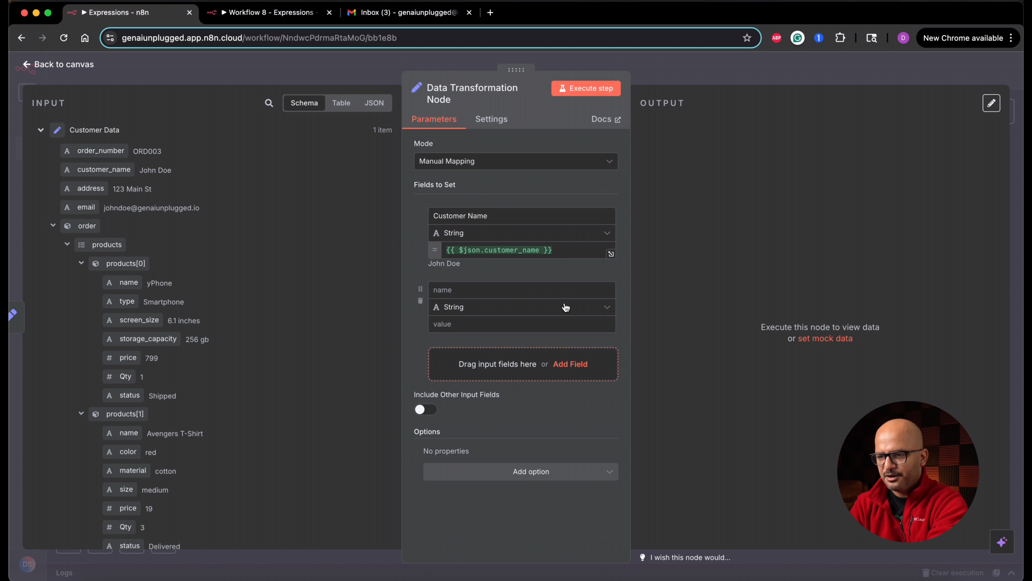
pyautogui.click(467, 289)
pyautogui.write('Cusomter Email')
# Step: Set the email field's value to the expression {{ $json['email'] }} using bracket notation
pyautogui.click(571, 324)
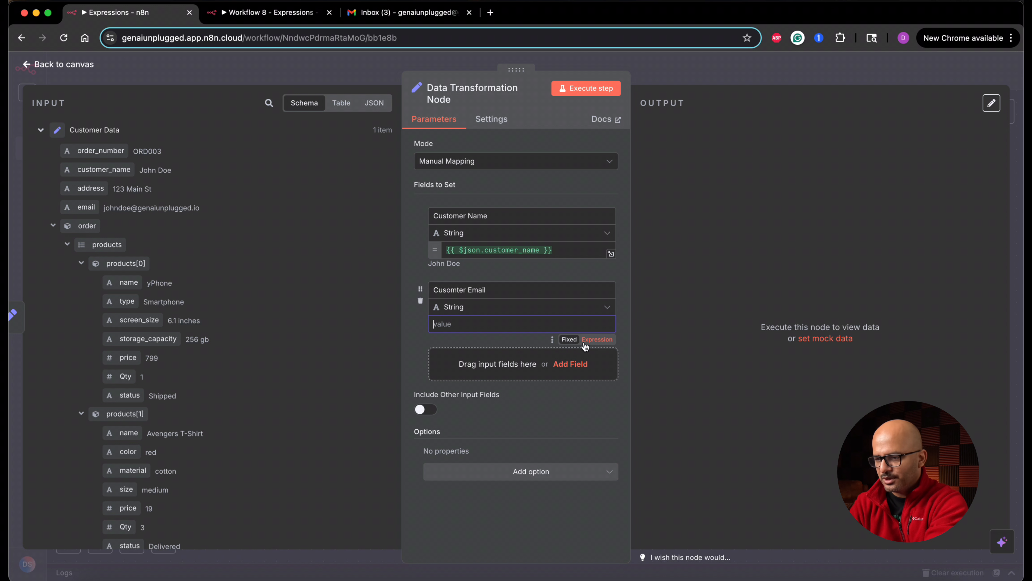
pyautogui.click(597, 339)
pyautogui.write('{{')
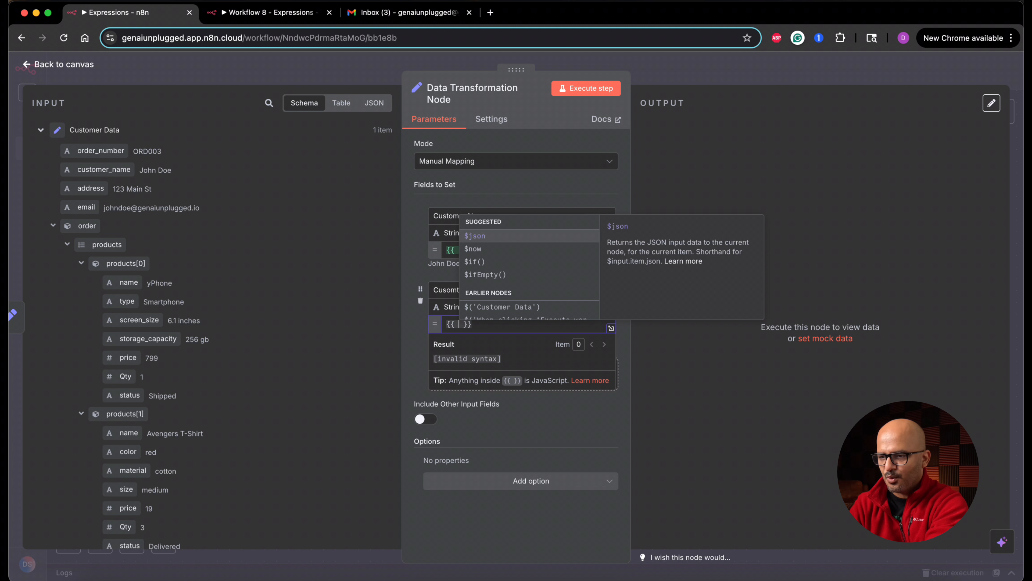
pyautogui.press('Tab')
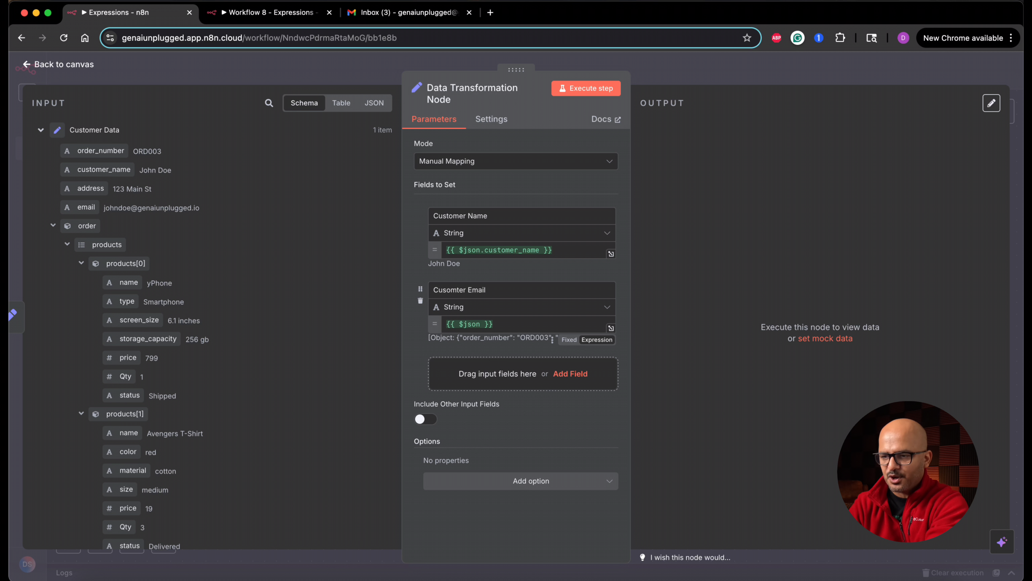
pyautogui.write('[]')
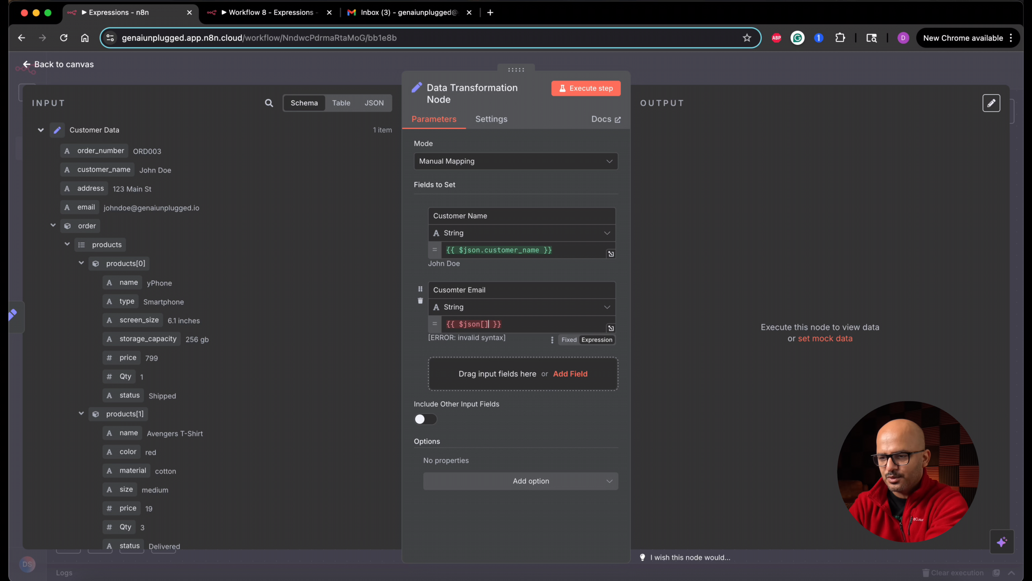
pyautogui.write('[')
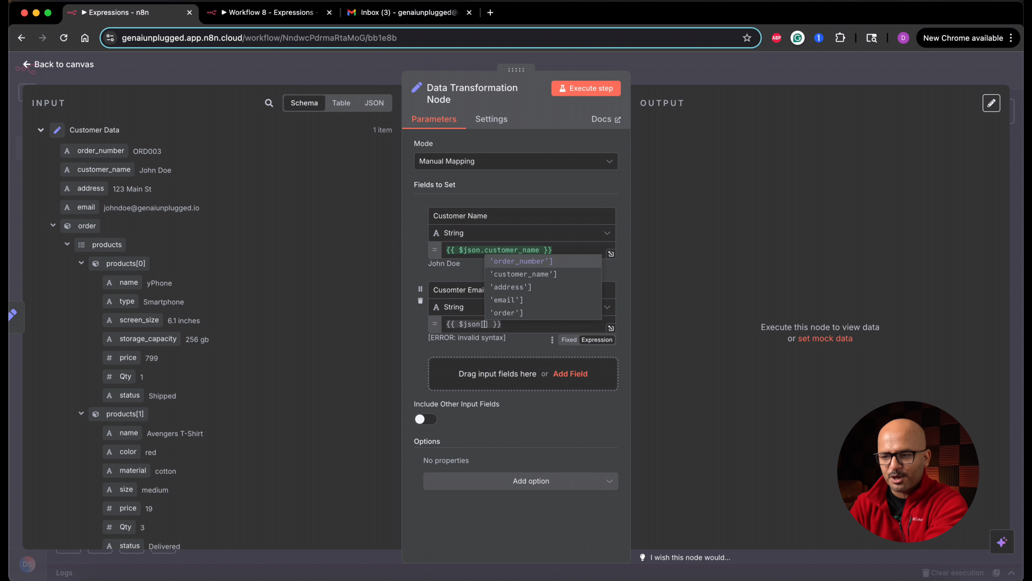
pyautogui.press('Down')
pyautogui.press('Down')
pyautogui.press('Down')
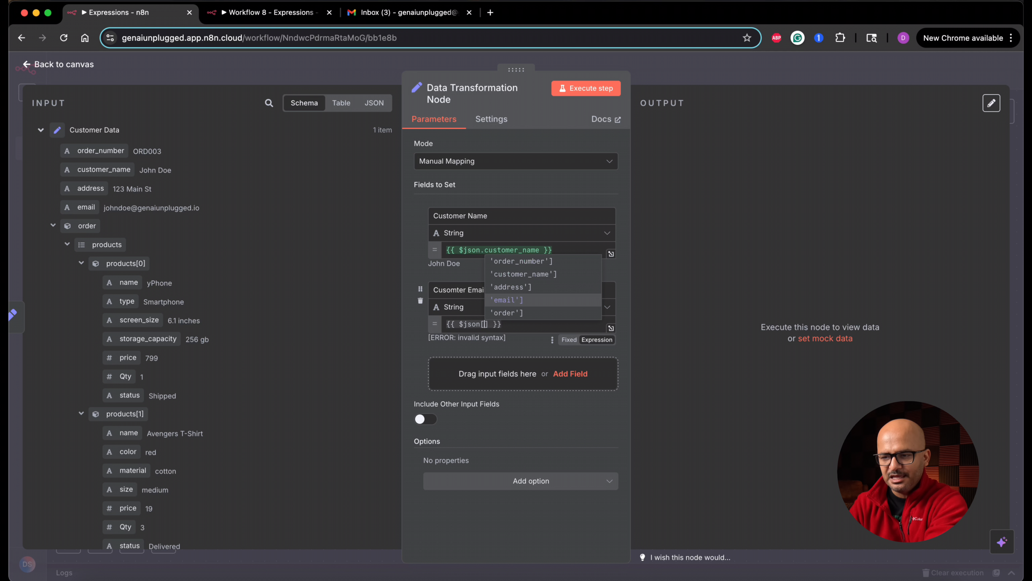
pyautogui.press('Return')
pyautogui.press('BackSpace')
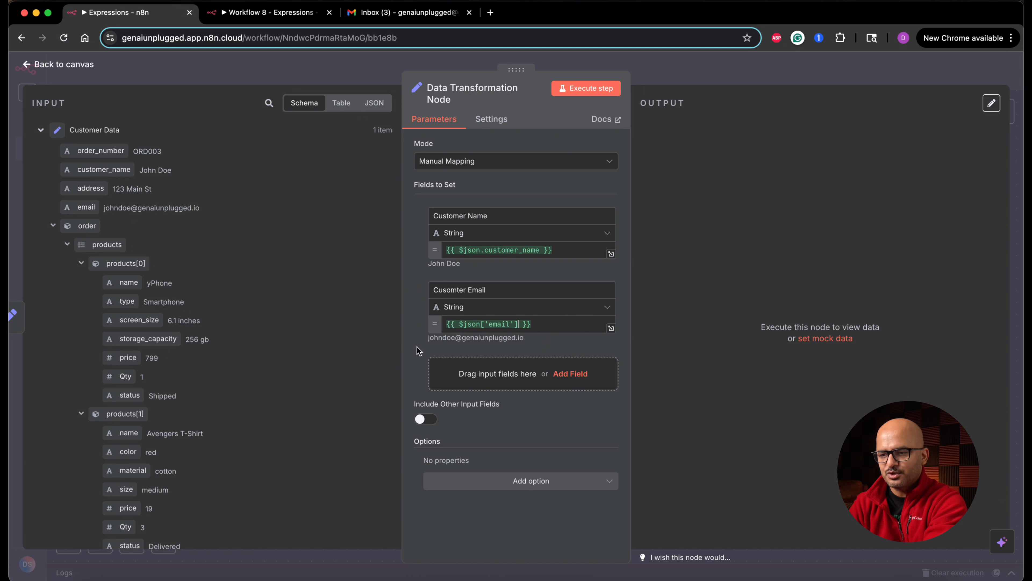
pyautogui.doubleClick(520, 249)
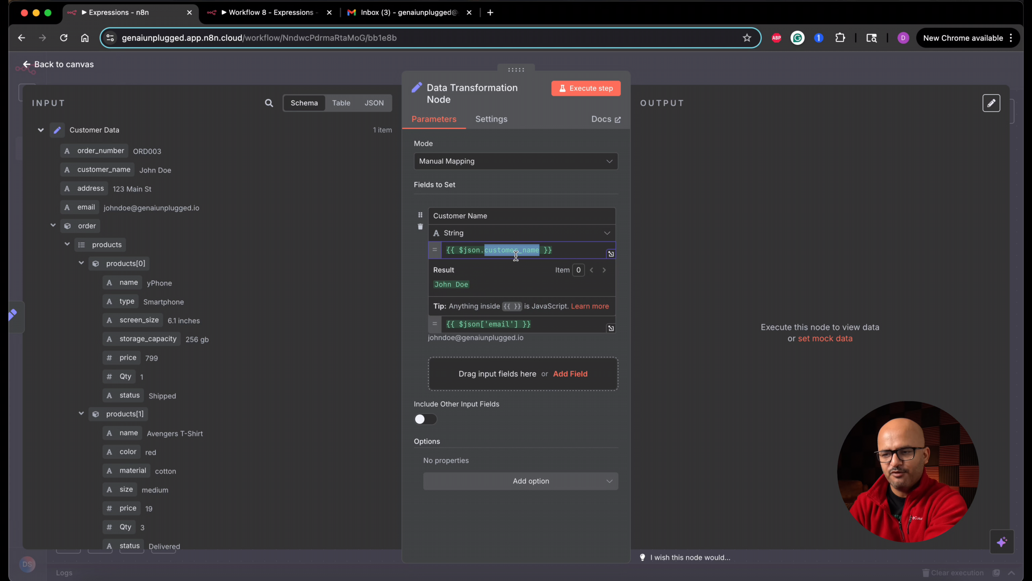
pyautogui.click(419, 342)
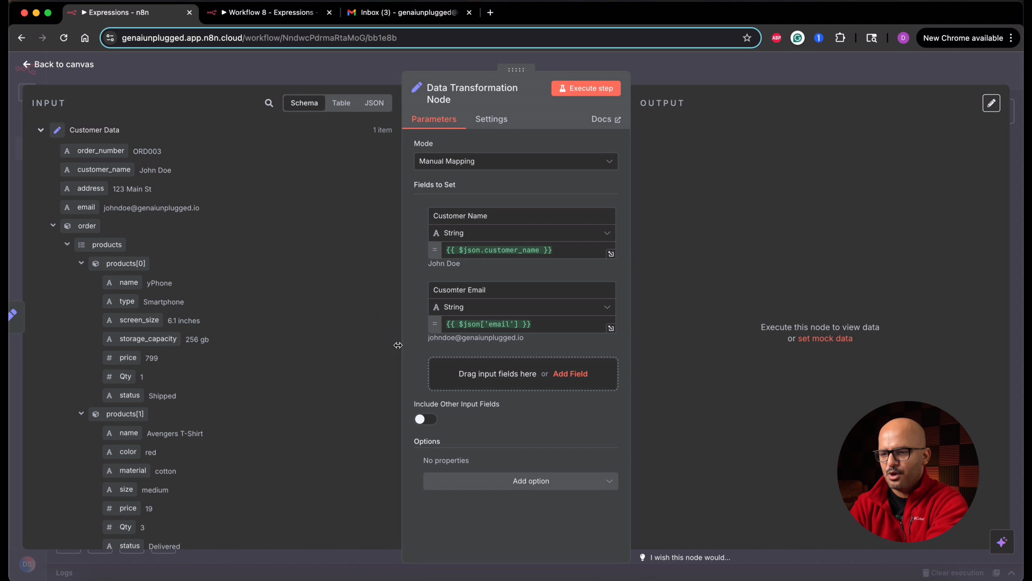
# Step: Add a third string field named "Product Name" below the email field
pyautogui.click(570, 374)
pyautogui.write('Product Name')
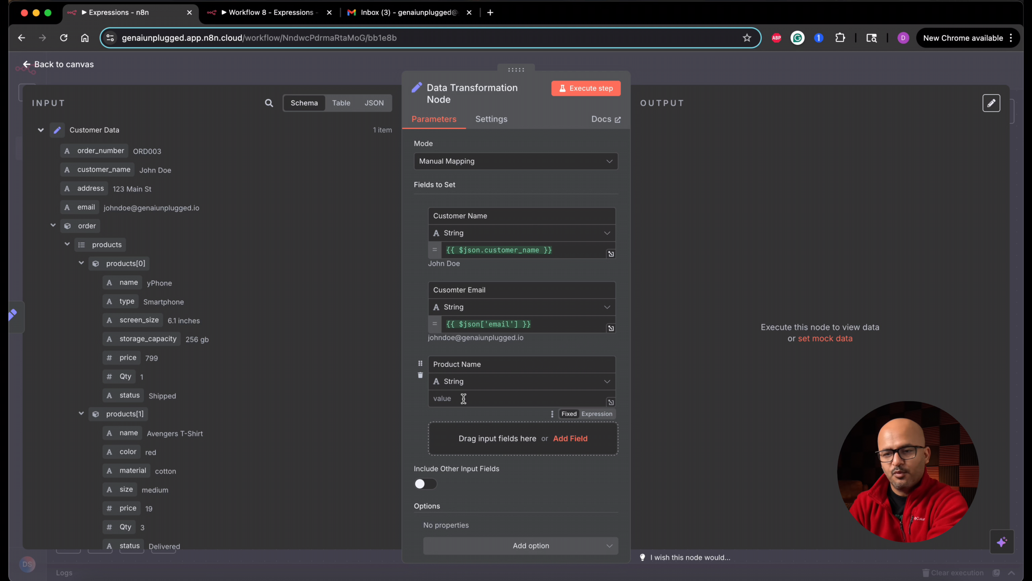
pyautogui.moveTo(131, 283)
pyautogui.mouseDown()
pyautogui.moveTo(244, 301)
pyautogui.moveTo(467, 402)
pyautogui.moveTo(142, 280)
pyautogui.moveTo(131, 285)
pyautogui.mouseUp()
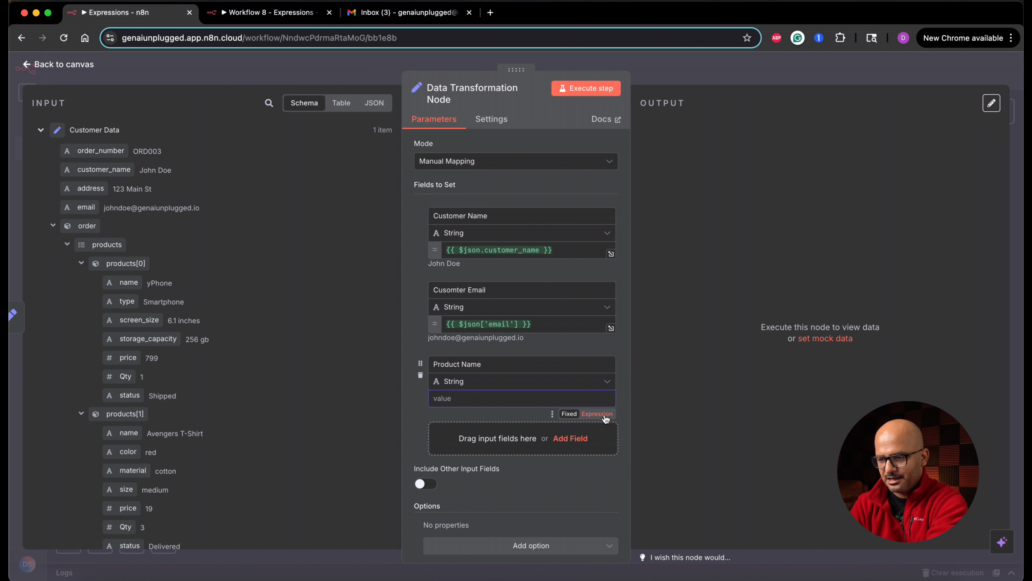
# Step: Switch the Product Name value to an expression and point it at the order's product list with {{ $json.order.products }}
pyautogui.click(597, 414)
pyautogui.write('{{ $json }}')
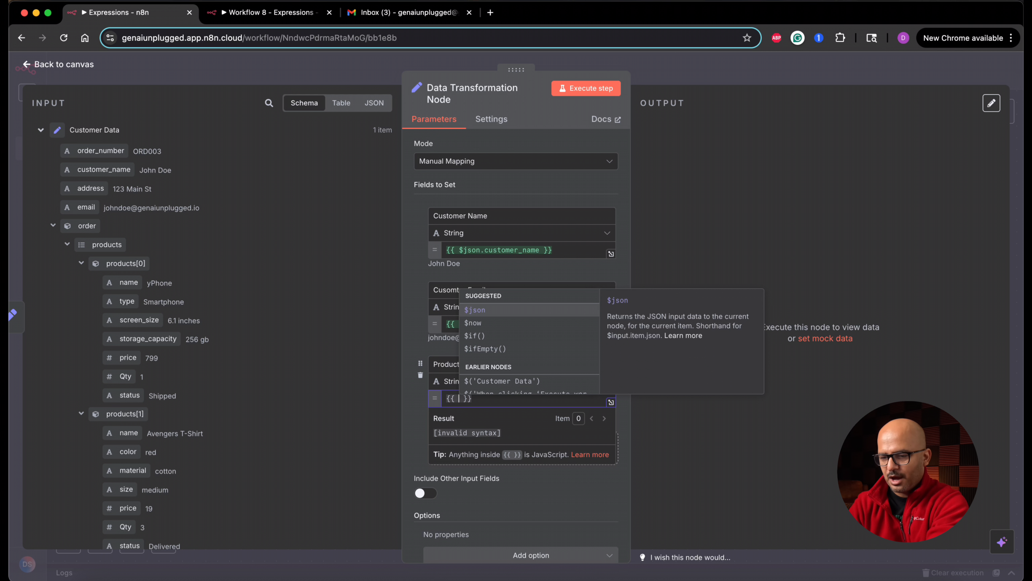
pyautogui.press('Tab')
pyautogui.write('.')
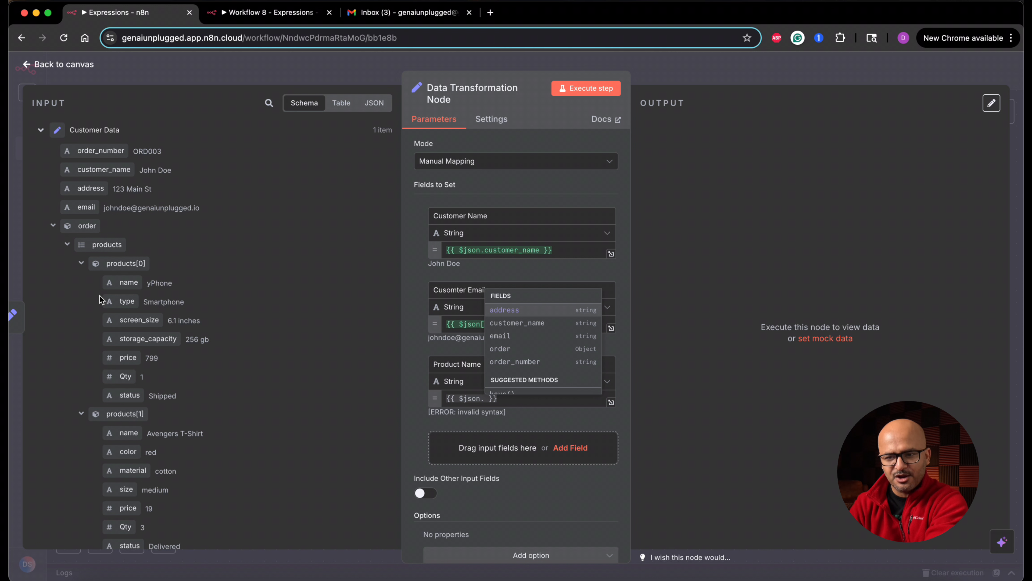
pyautogui.click(511, 350)
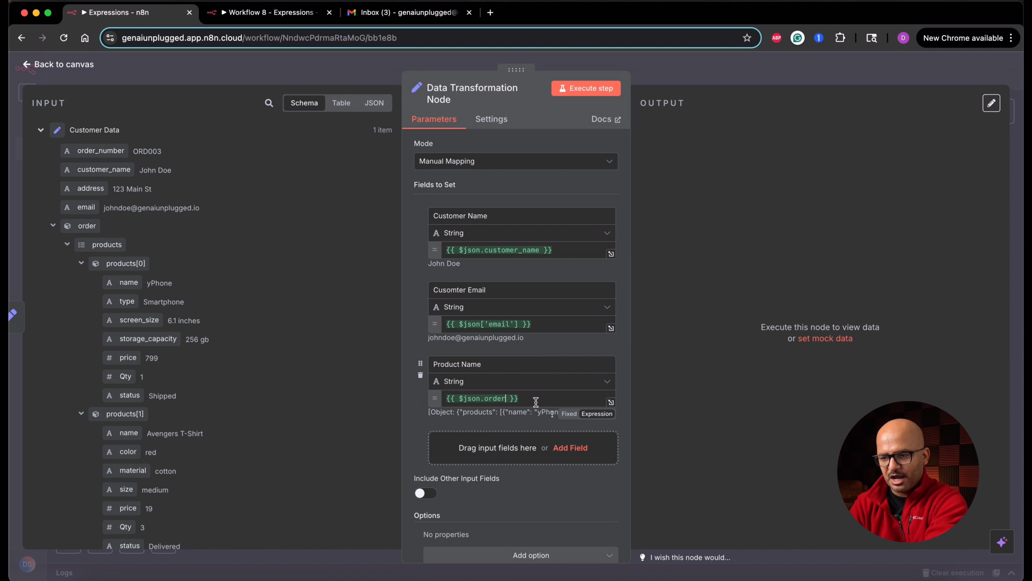
pyautogui.write('.')
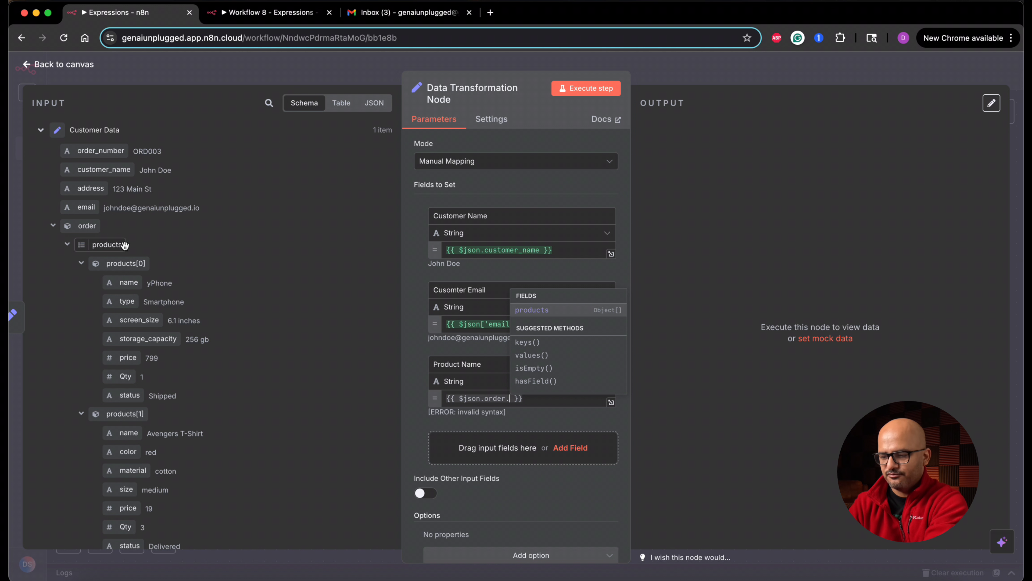
pyautogui.click(553, 311)
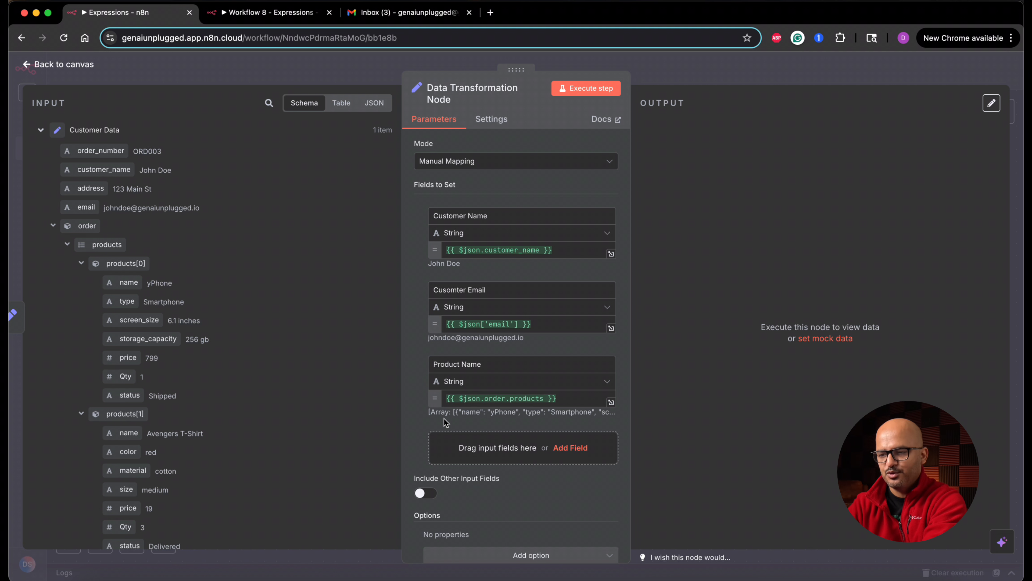
# Step: Extend the Product Name expression to the first product's name, giving {{ $json.order.products[0].name }}
pyautogui.write('[')
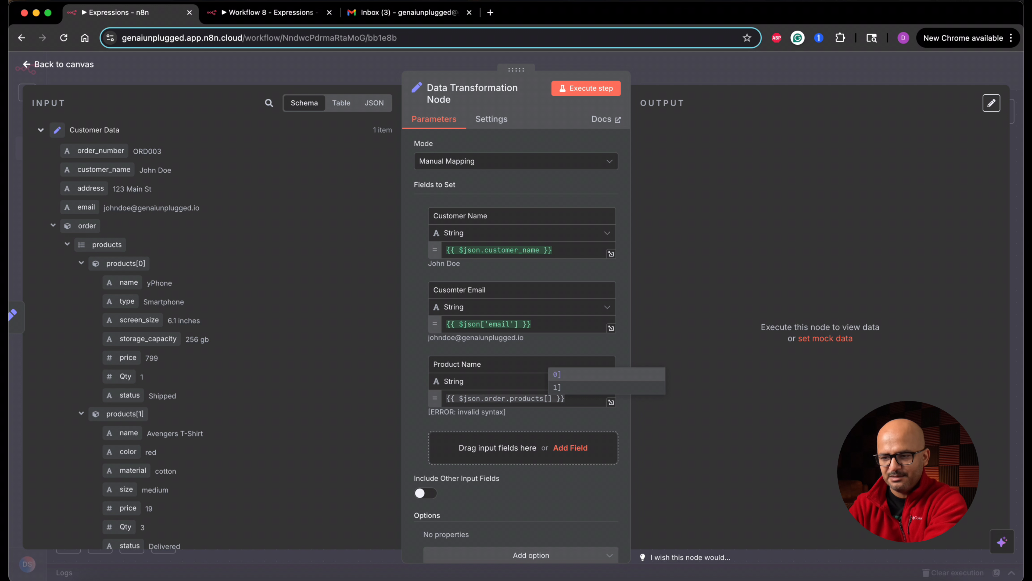
pyautogui.write('0')
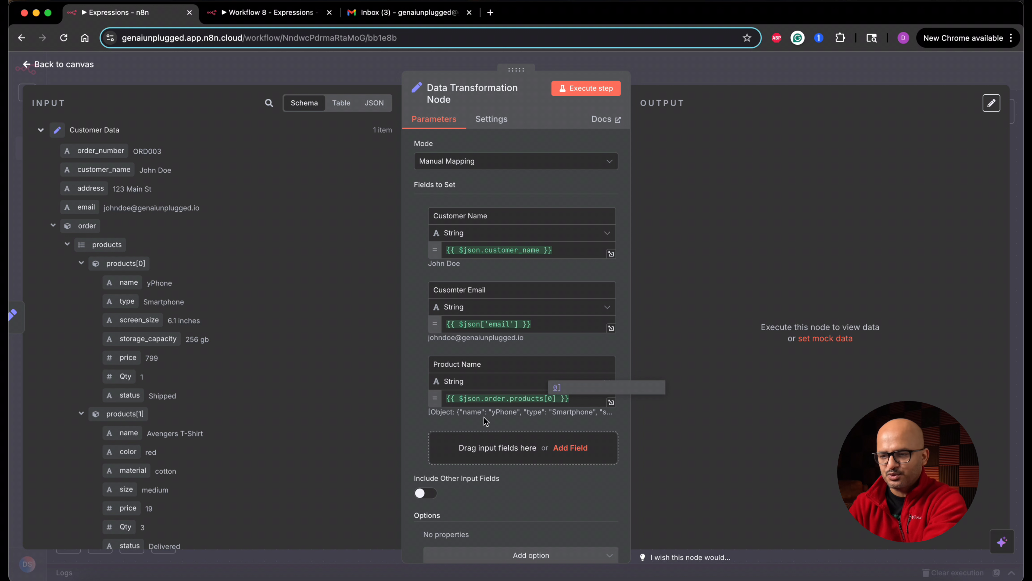
pyautogui.press('Return')
pyautogui.write('.name')
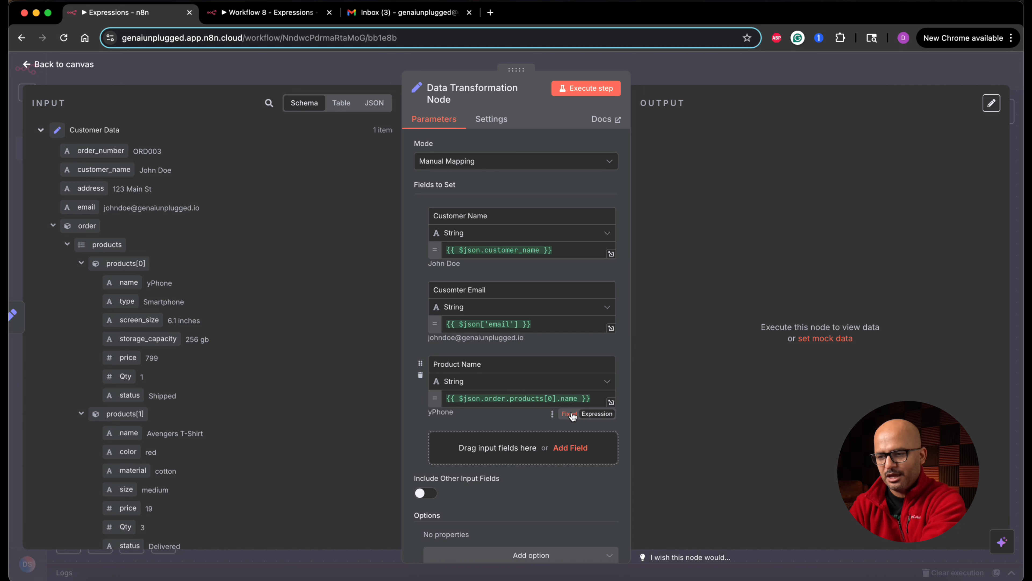
# Step: Open the Product Name expression in the expanded editor and add a second expression, {{ $json['order'] }}, two lines below the first
pyautogui.click(611, 403)
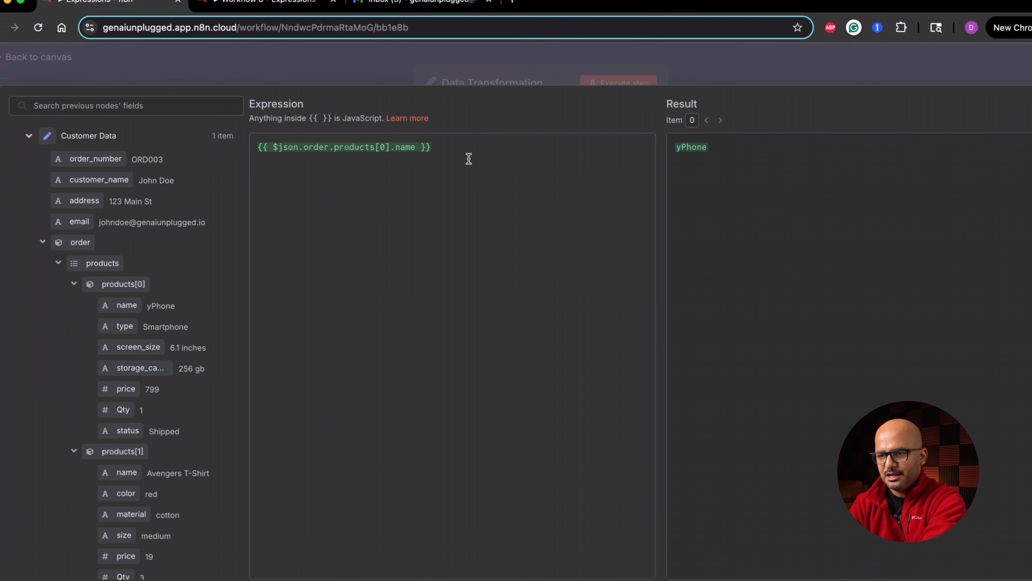
pyautogui.press('Return')
pyautogui.press('Return')
pyautogui.write('{{')
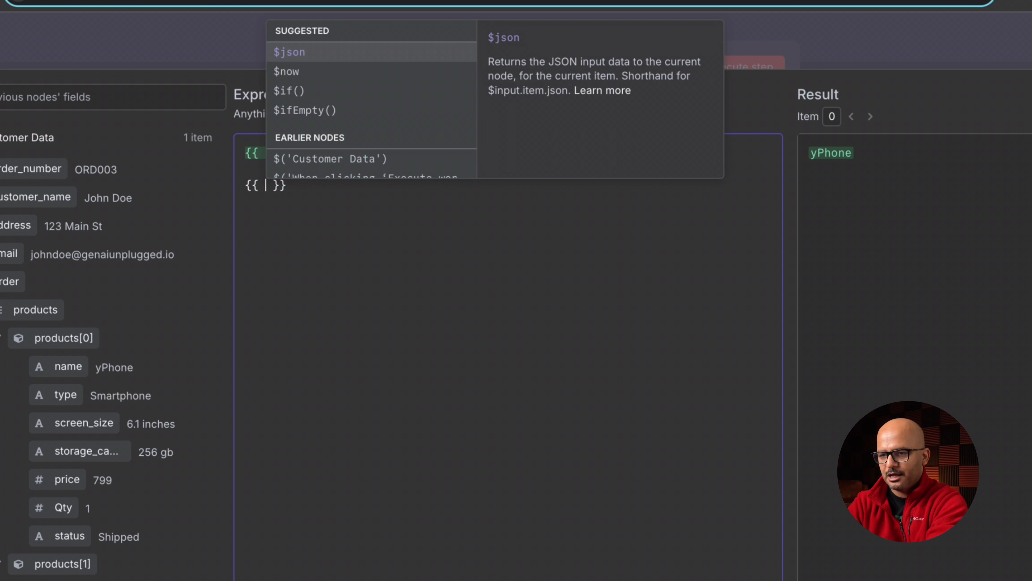
pyautogui.press('Return')
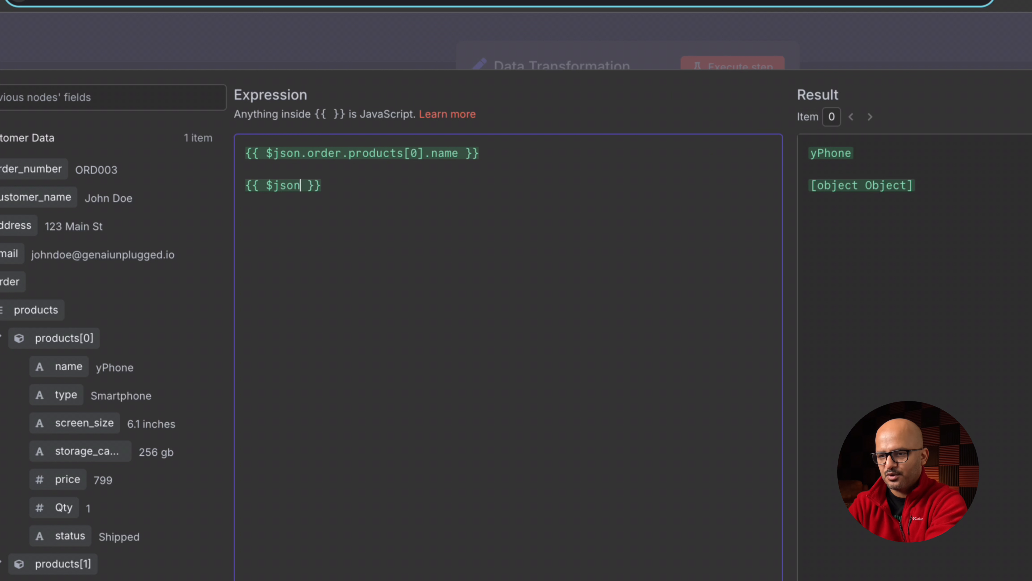
pyautogui.write('[')
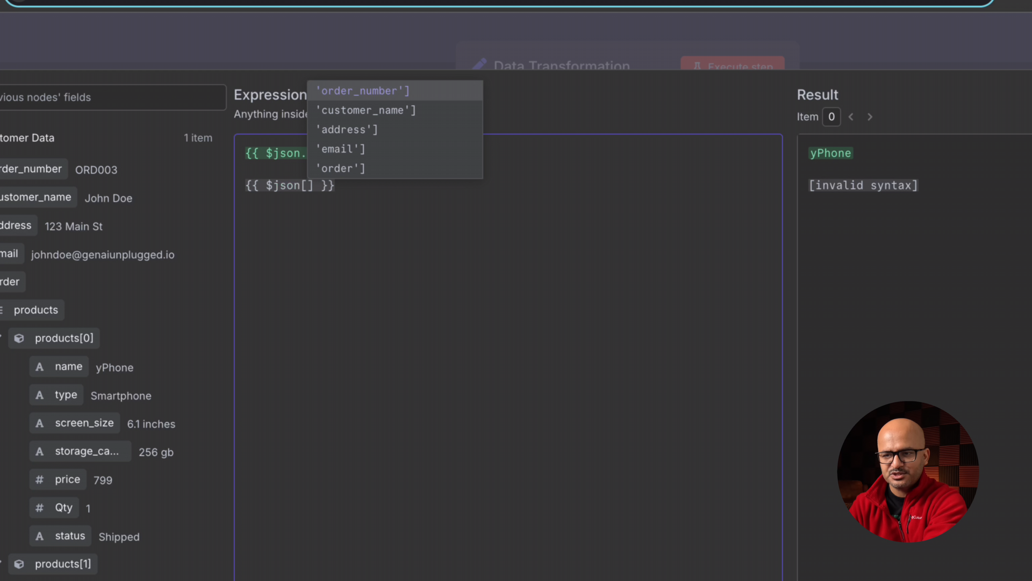
pyautogui.press('Down')
pyautogui.press('Down')
pyautogui.press('Down')
pyautogui.press('Down')
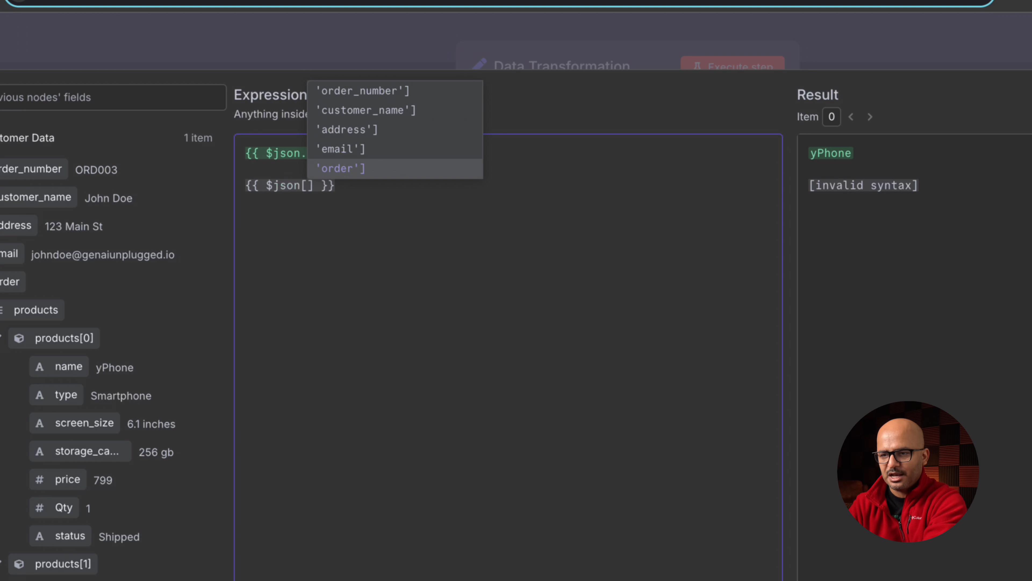
pyautogui.press('Return')
pyautogui.press('BackSpace')
# Step: Extend the second expression in bracket notation to {{ $json['order']['products'][0]['name'] }}
pyautogui.write('[')
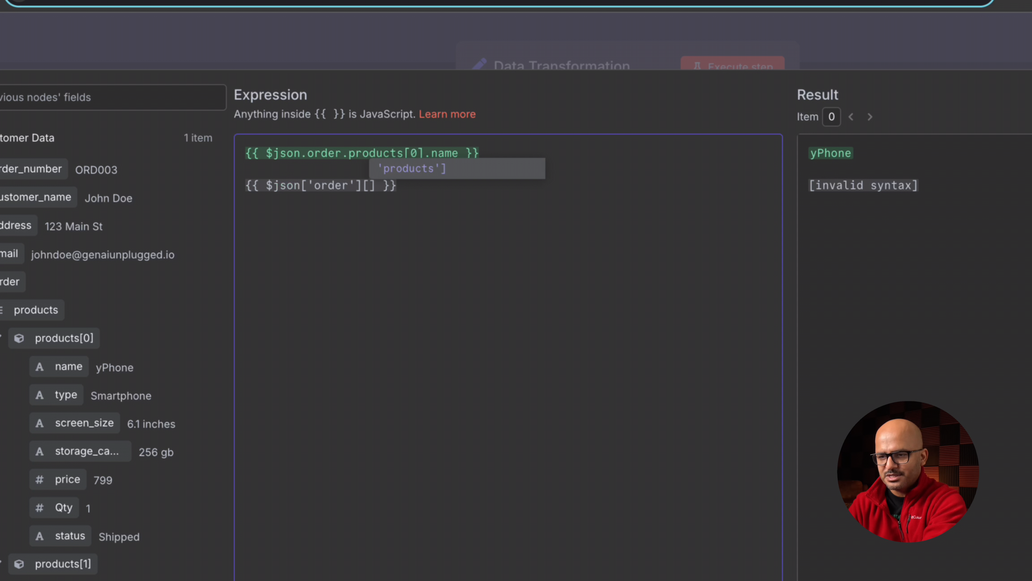
pyautogui.press('Return')
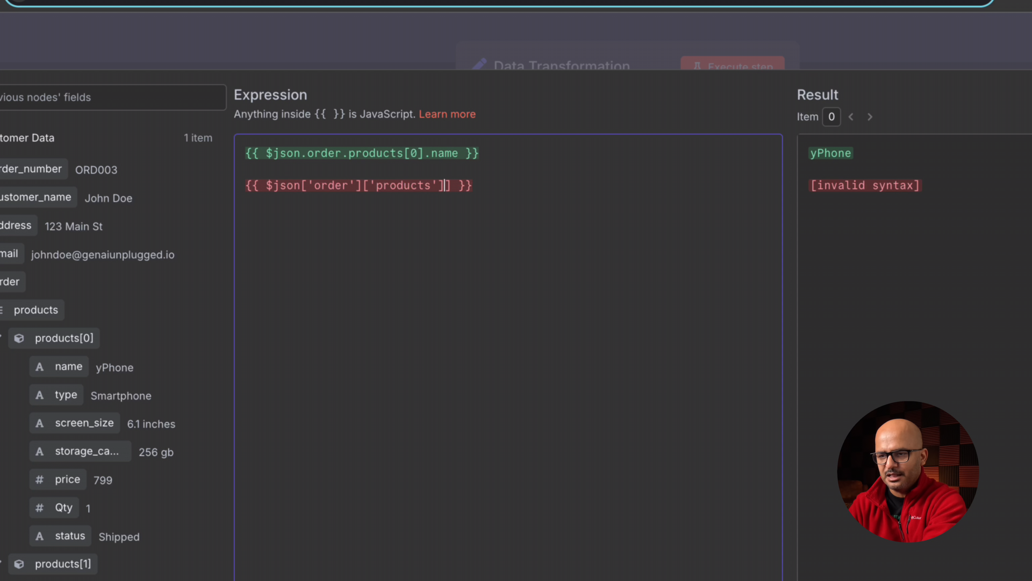
pyautogui.press('BackSpace')
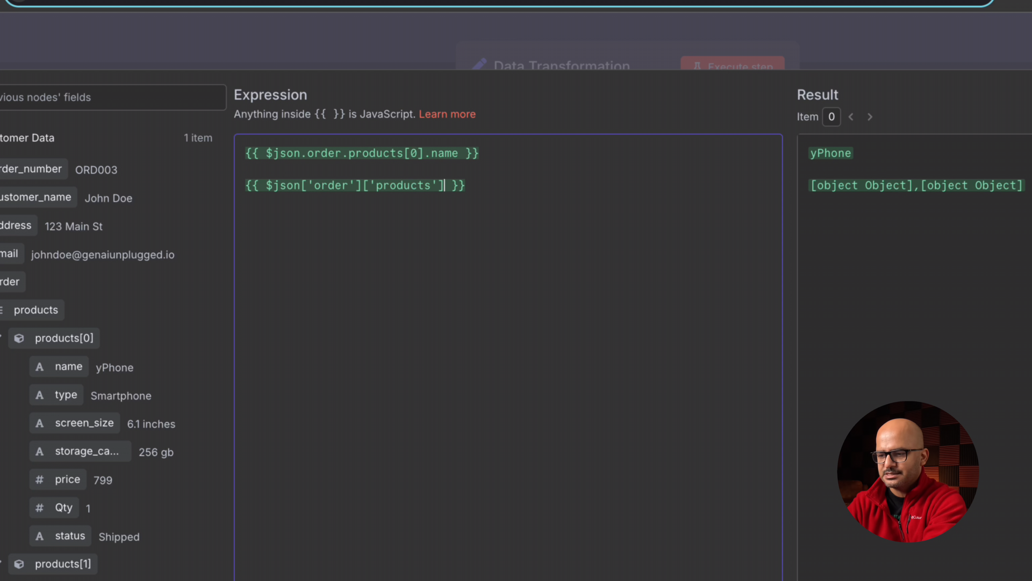
pyautogui.write('[')
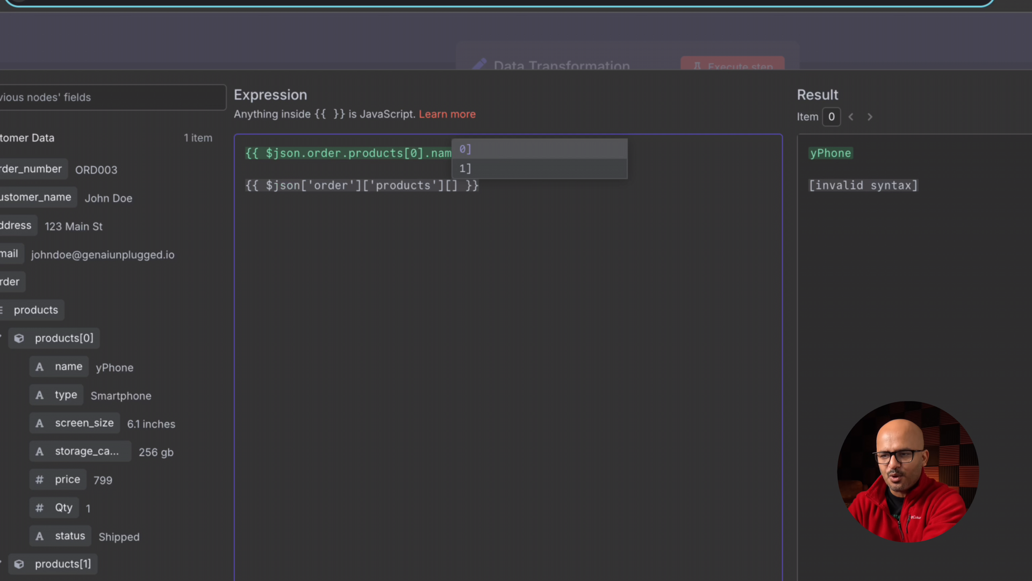
pyautogui.write('0]')
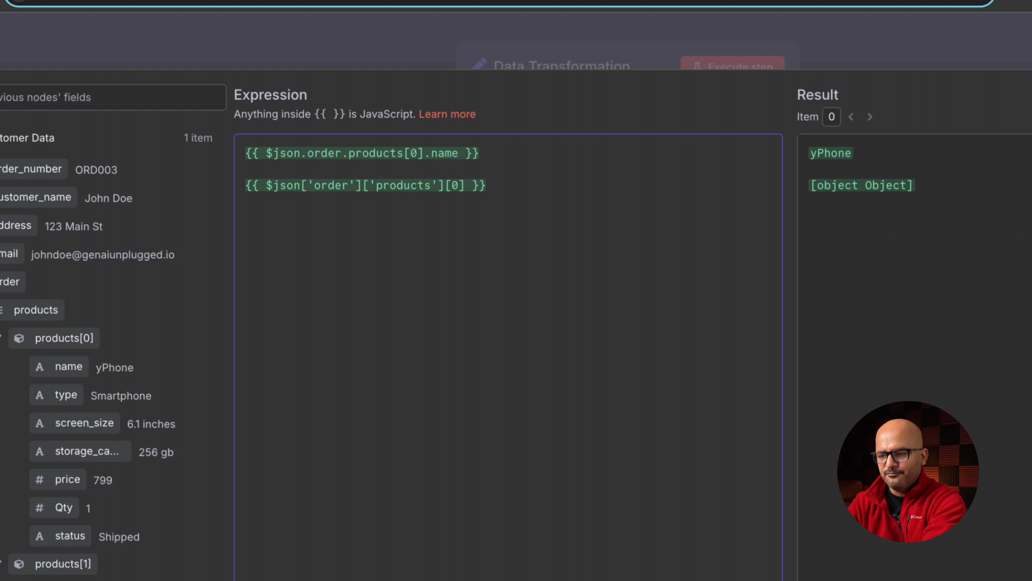
pyautogui.write('[')
pyautogui.press('Return')
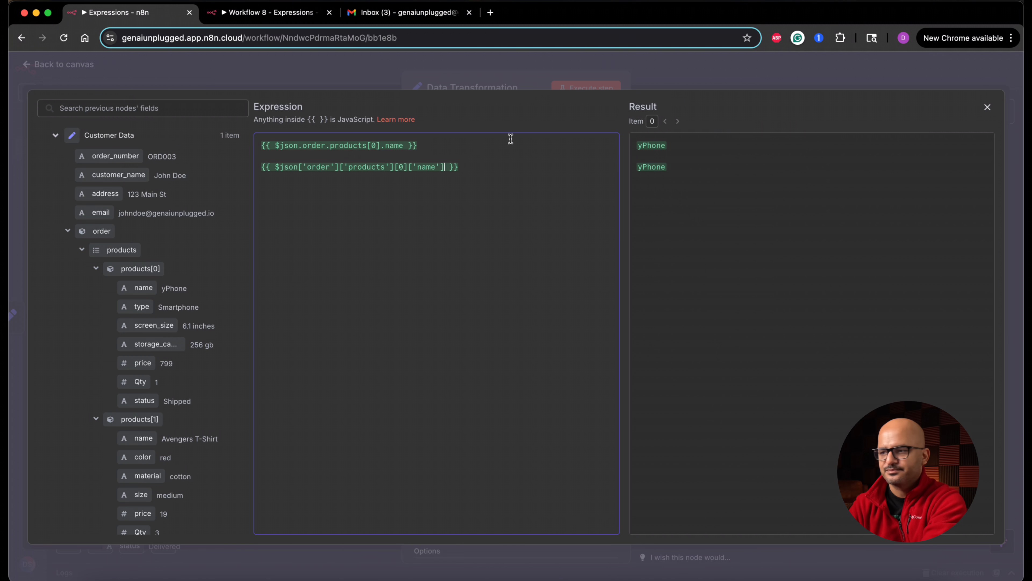
# Step: Close the expanded editor and remove the bracket-notation expression and blank lines from Product Name, keeping the dot-notation one
pyautogui.click(987, 108)
pyautogui.tripleClick(495, 427)
pyautogui.press('BackSpace')
pyautogui.press('BackSpace')
pyautogui.press('BackSpace')
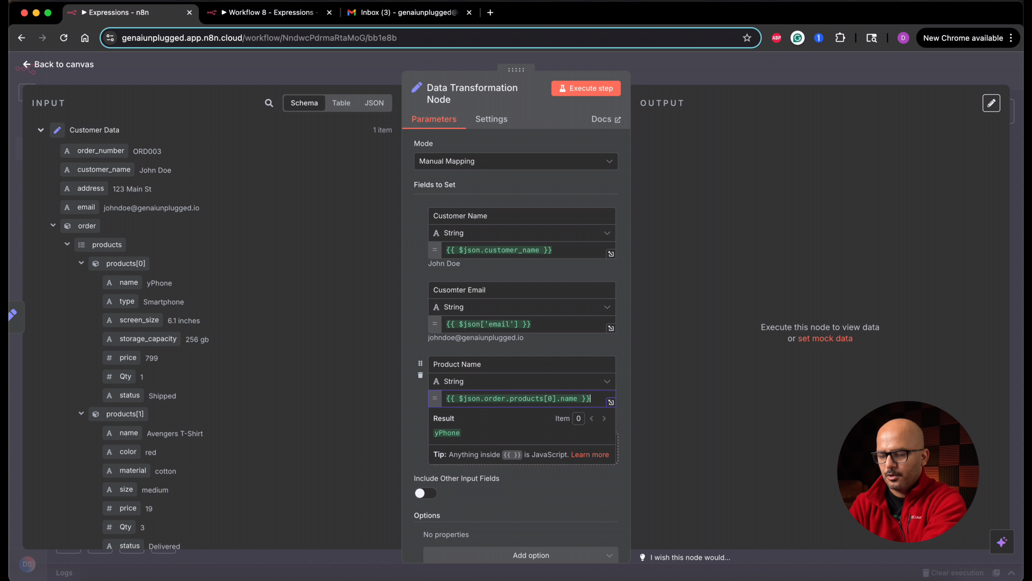
# Step: Delete the Product Name field from the fields to set, keeping the email expression as {{ $json['email'] }}
pyautogui.click(408, 406)
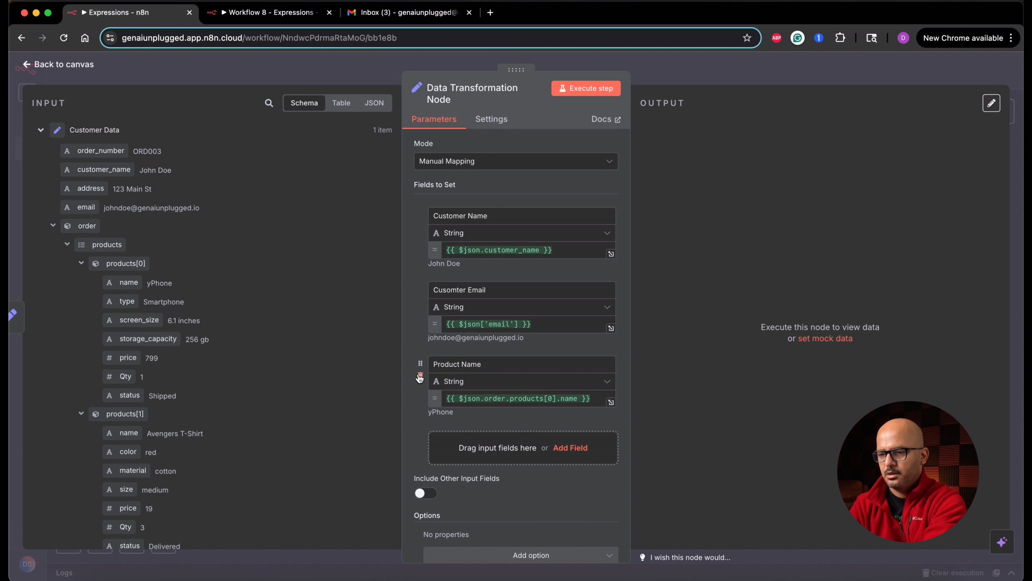
pyautogui.click(420, 378)
pyautogui.click(520, 324)
pyautogui.write(']')
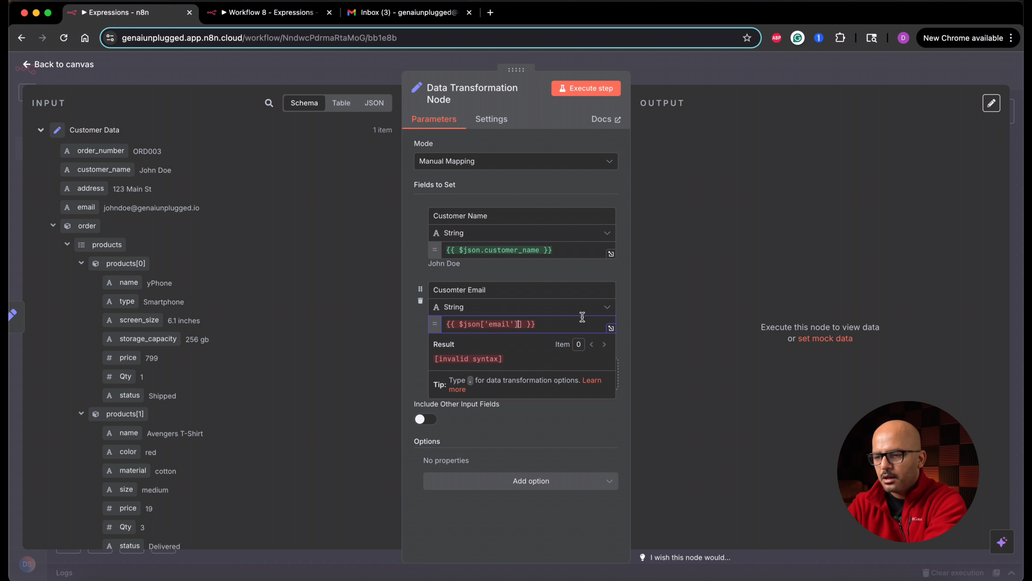
pyautogui.press('BackSpace')
pyautogui.click(411, 336)
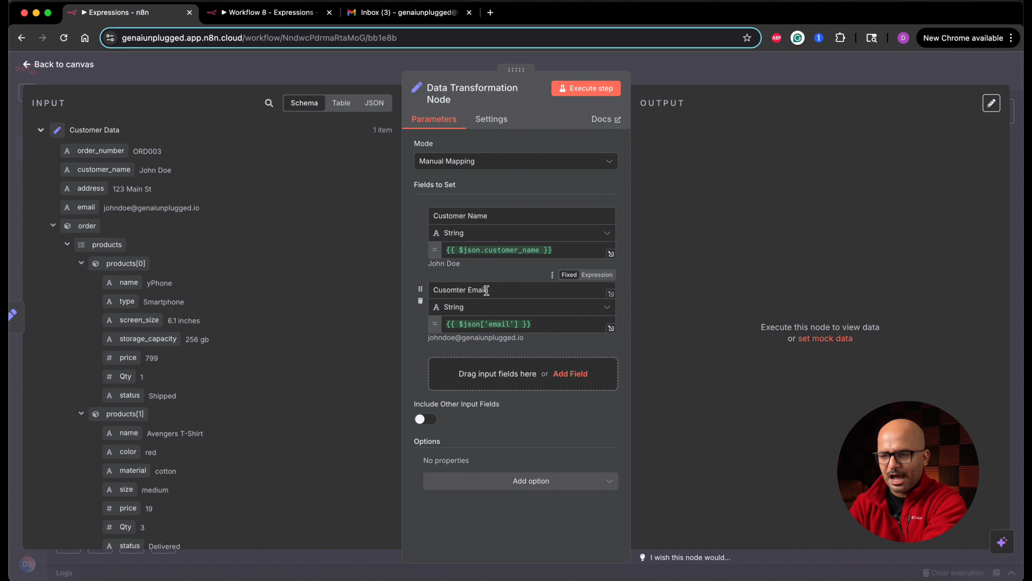
# Step: Add a string field named "Company Name" below the email field
pyautogui.click(577, 374)
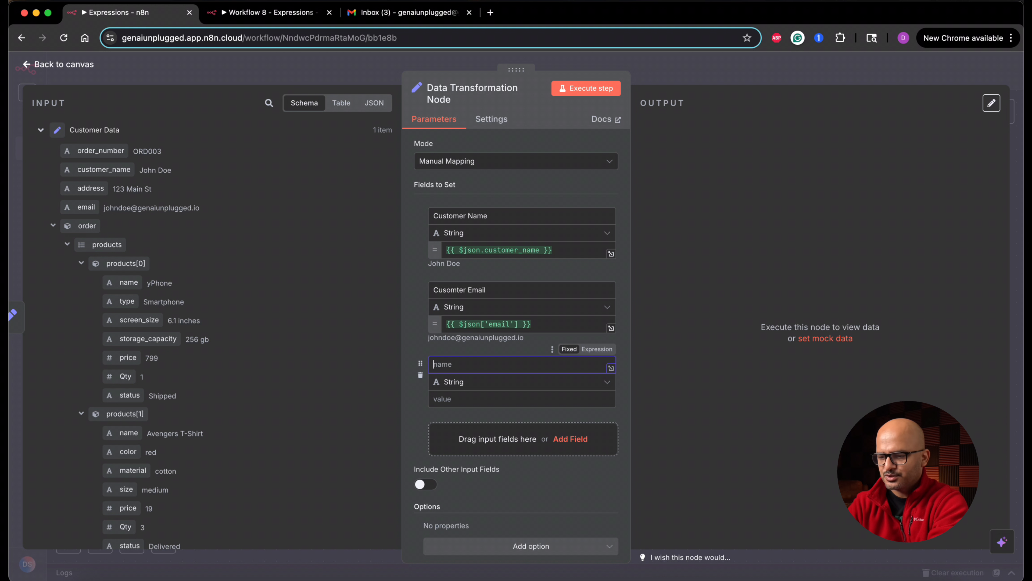
pyautogui.write('Company Nam')
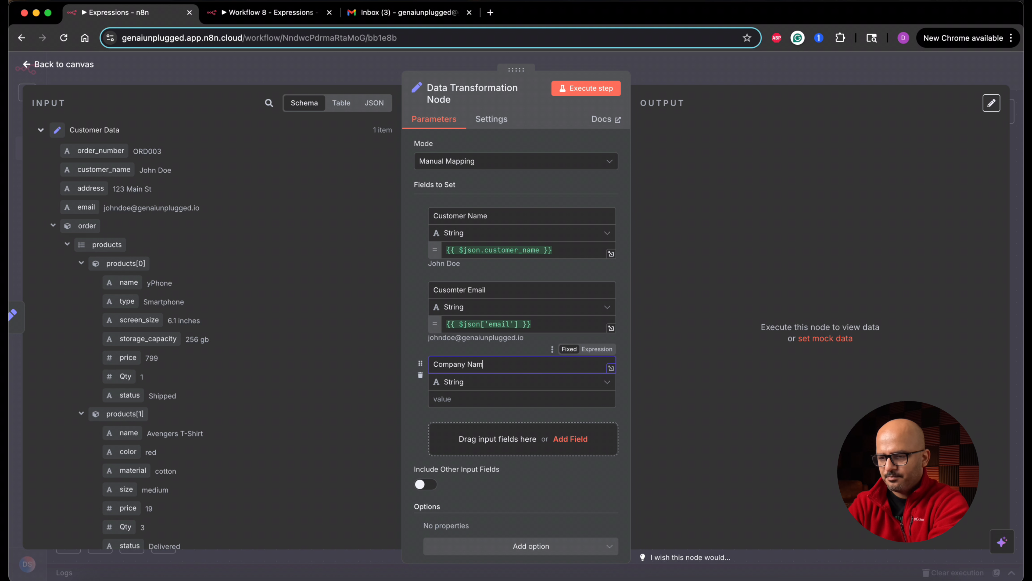
pyautogui.write('e')
pyautogui.press('Tab')
# Step: Set the Company Name value to the expression {{ $json.email }} using the email input field
pyautogui.click(467, 398)
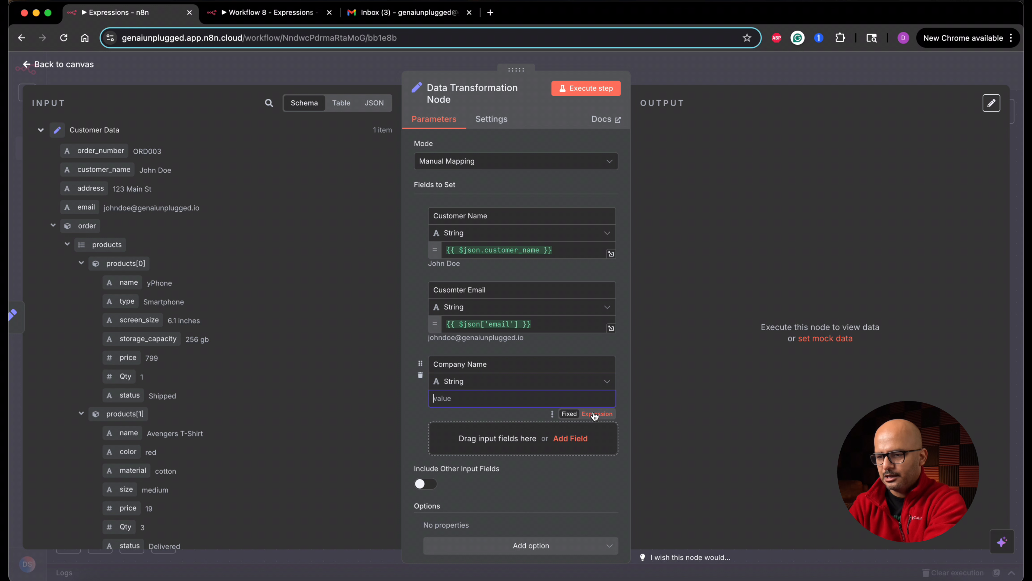
pyautogui.click(594, 414)
pyautogui.write('{{')
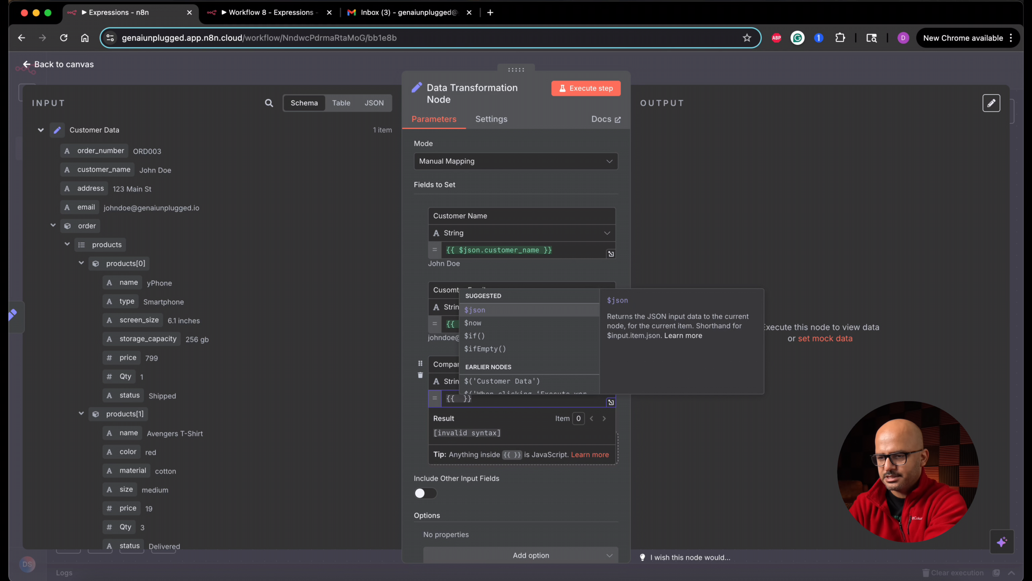
pyautogui.click(523, 311)
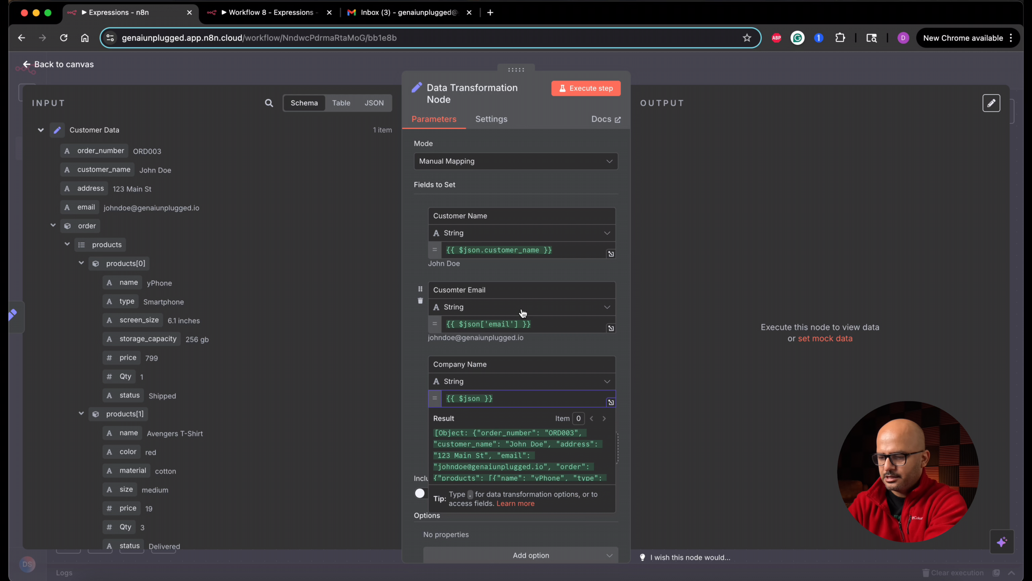
pyautogui.write('.')
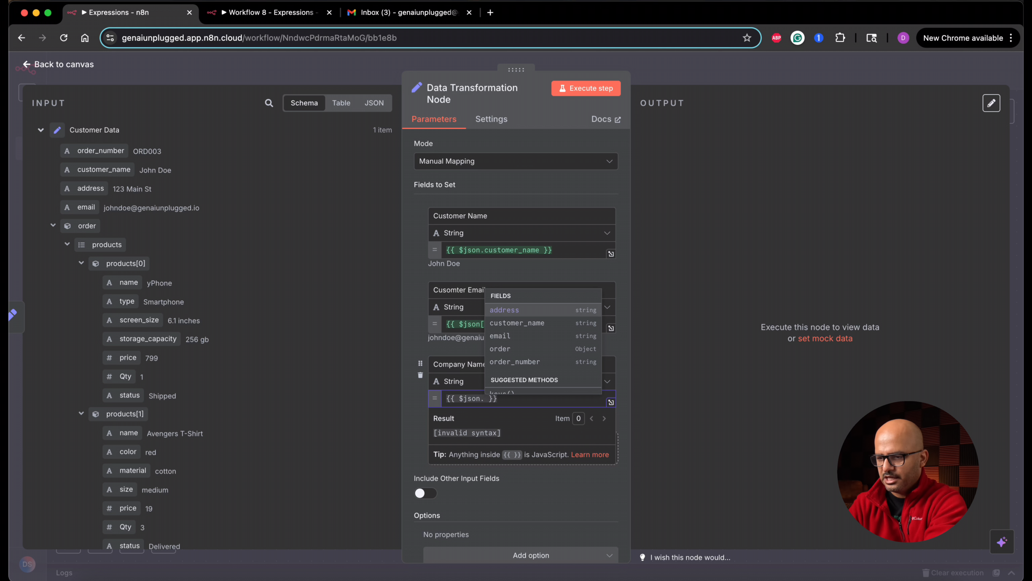
pyautogui.press('Down')
pyautogui.press('Down')
pyautogui.press('Return')
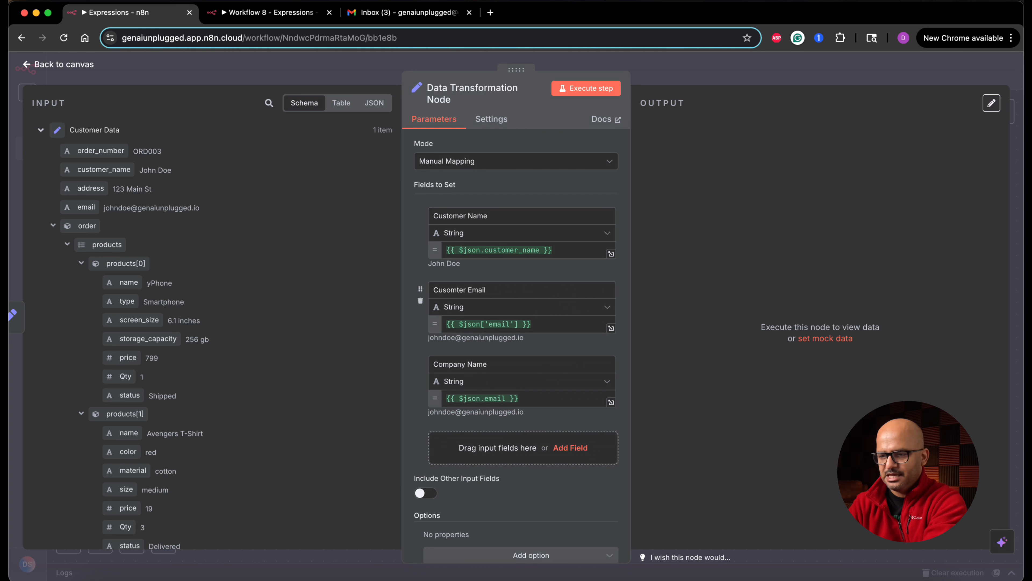
# Step: Append the extractDomain() function to the Company Name expression, giving {{ $json.email.extractDomain() }}
pyautogui.write('.')
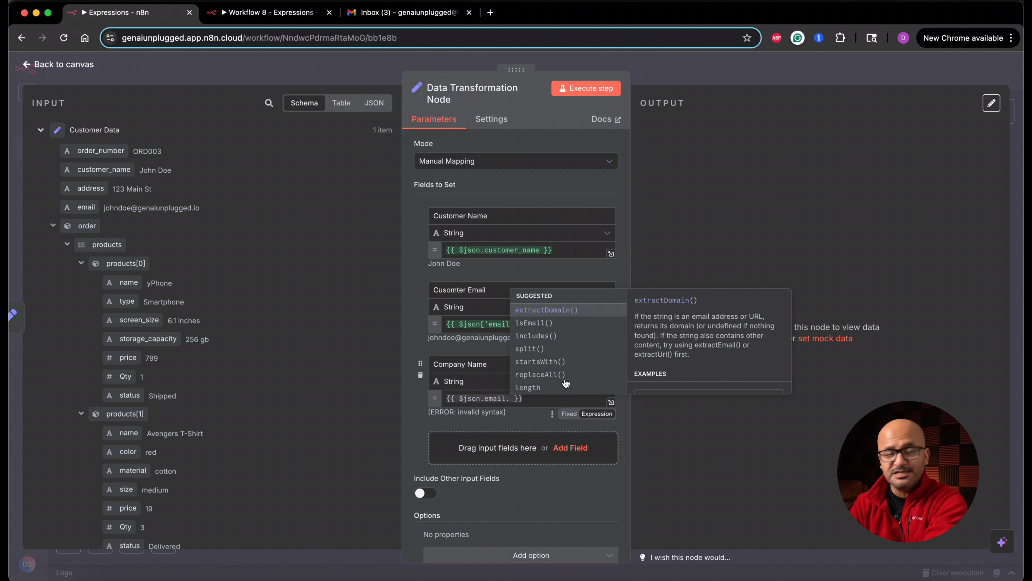
pyautogui.click(568, 313)
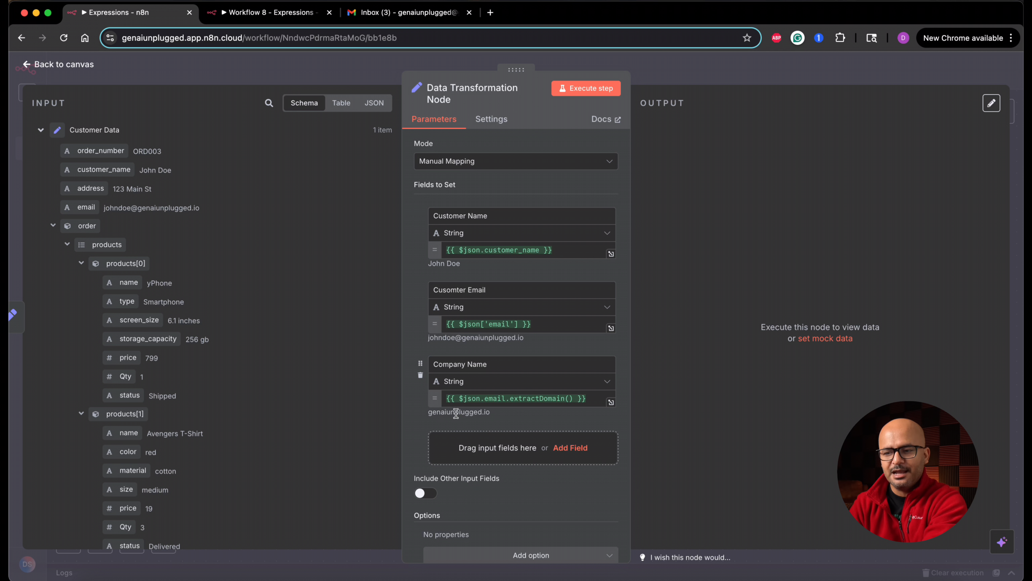
pyautogui.moveTo(428, 412); pyautogui.dragTo(496, 419)
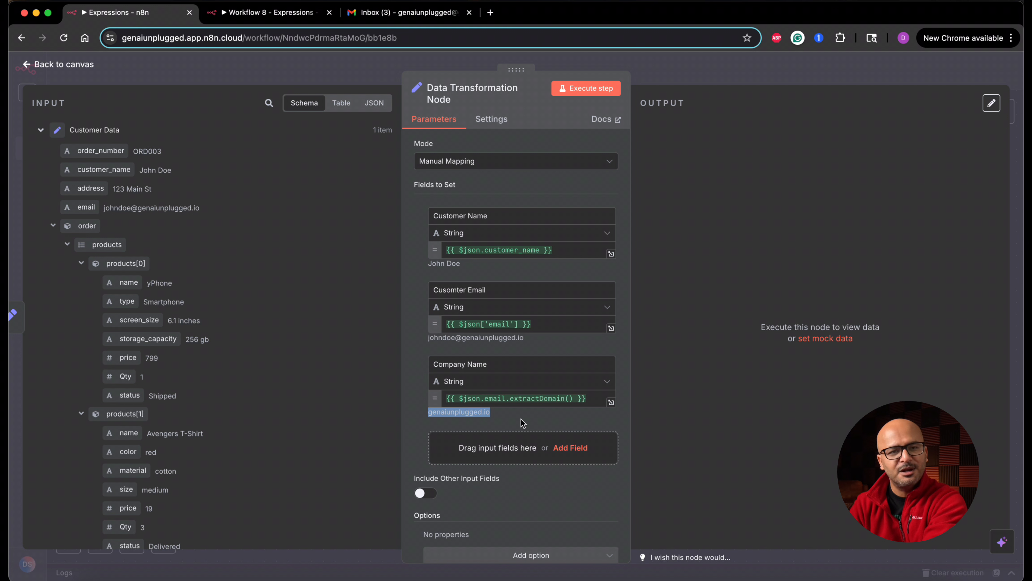
# Step: Open the Company Name expression in the full editor and duplicate {{ $json.email.extractDomain() }} below the original
pyautogui.click(612, 401)
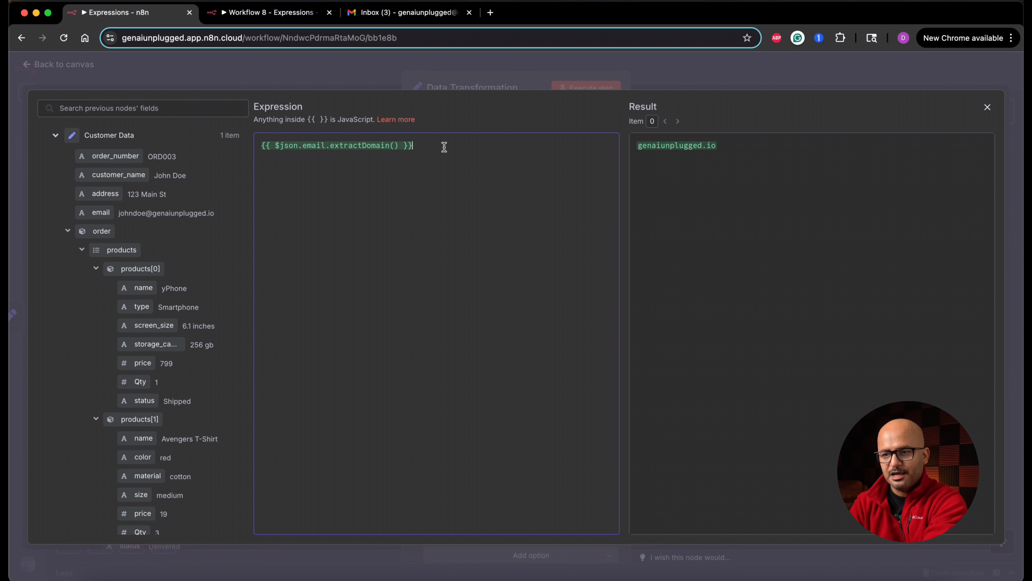
pyautogui.tripleClick(444, 147)
pyautogui.press('super+c')
pyautogui.click(444, 146)
pyautogui.press('Return')
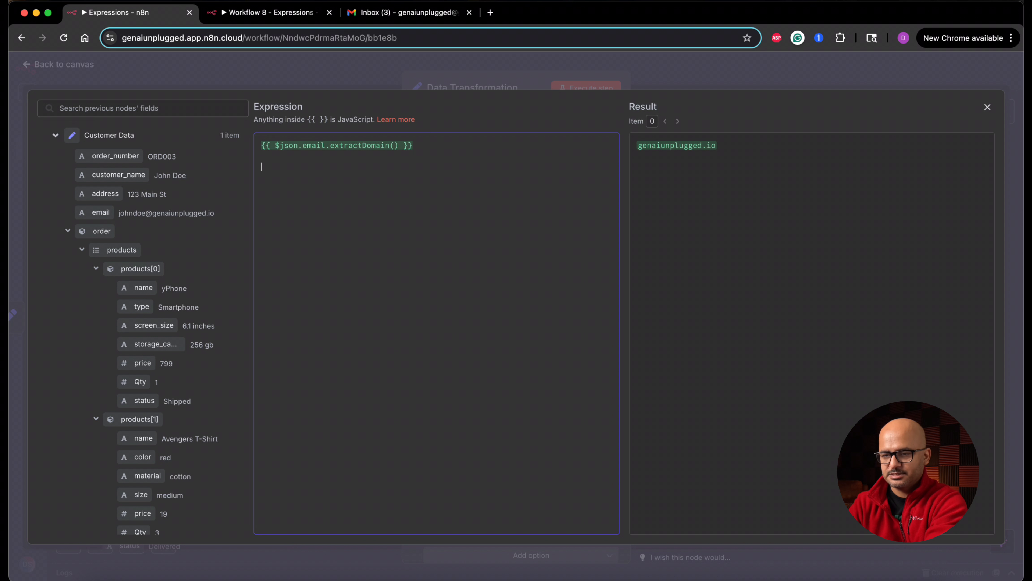
pyautogui.press('super+v')
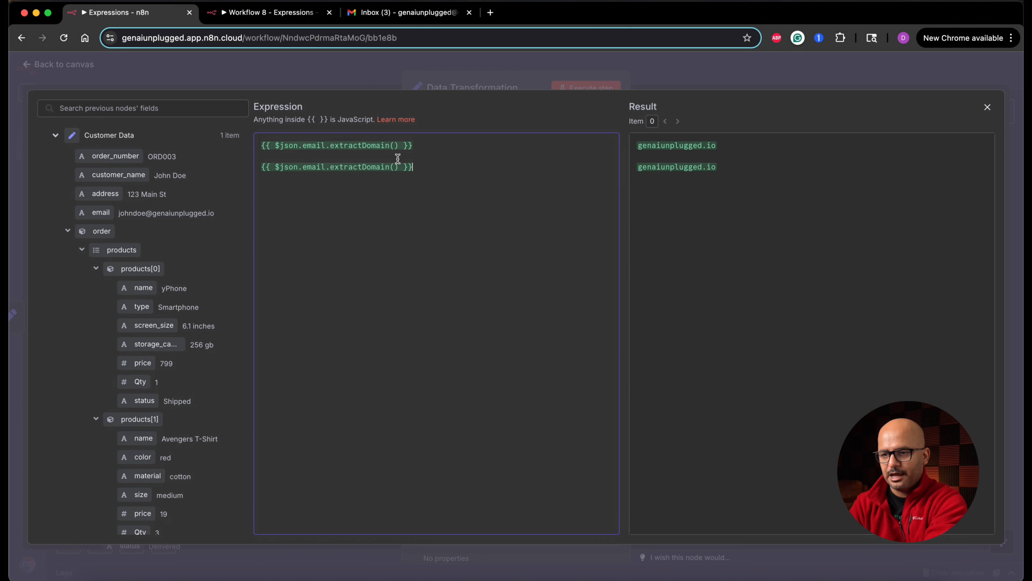
# Step: Replace extractDomain() in the duplicated expression with split("@")
pyautogui.moveTo(403, 167); pyautogui.dragTo(331, 166)
pyautogui.press('BackSpace')
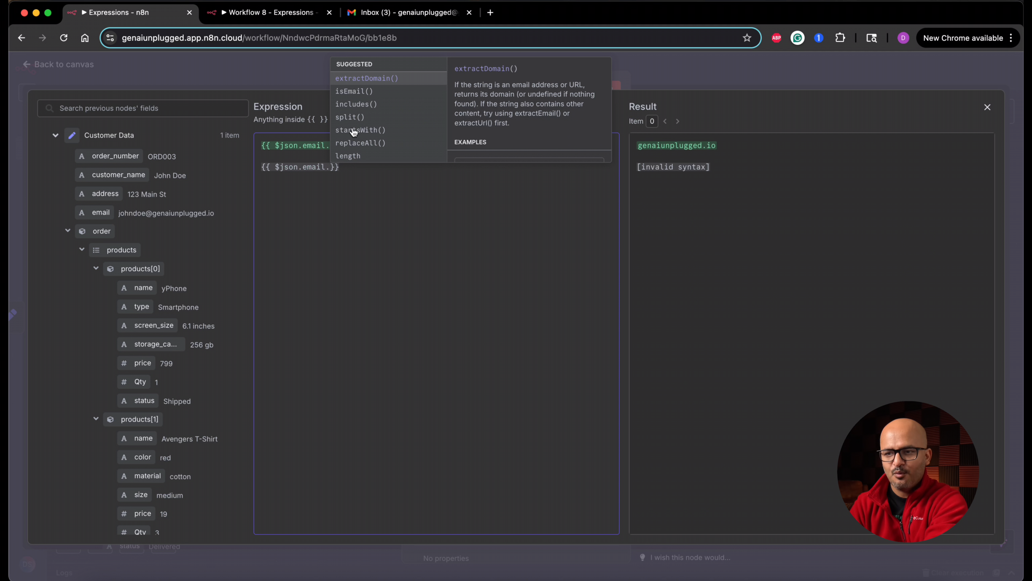
pyautogui.click(360, 118)
pyautogui.press('BackSpace')
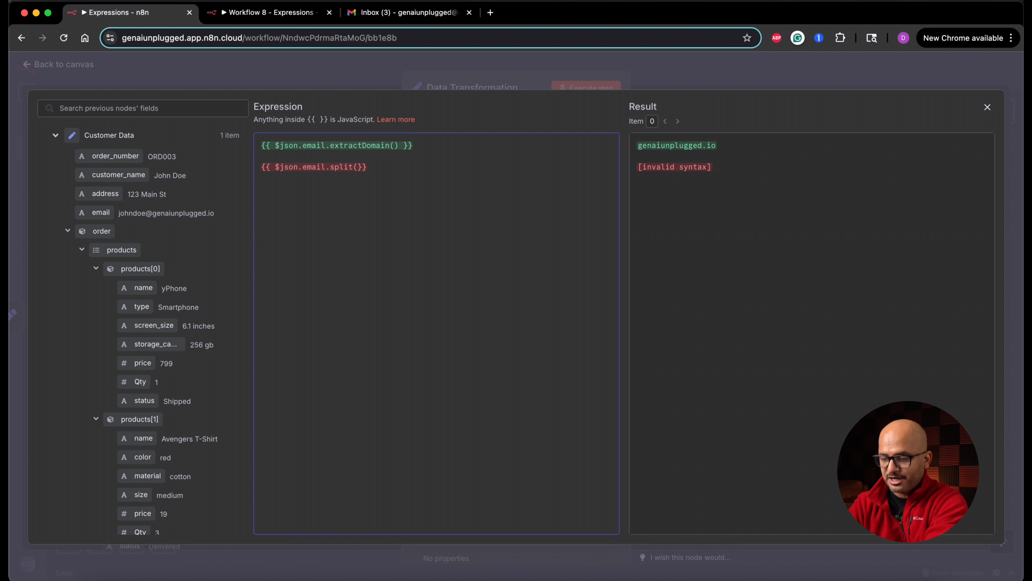
pyautogui.write('"')
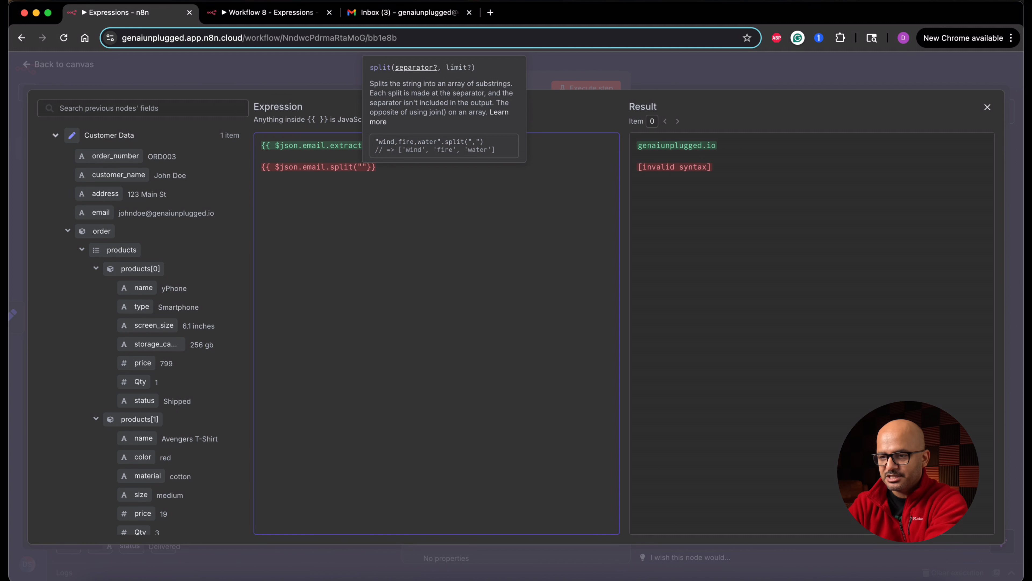
pyautogui.write('@")')
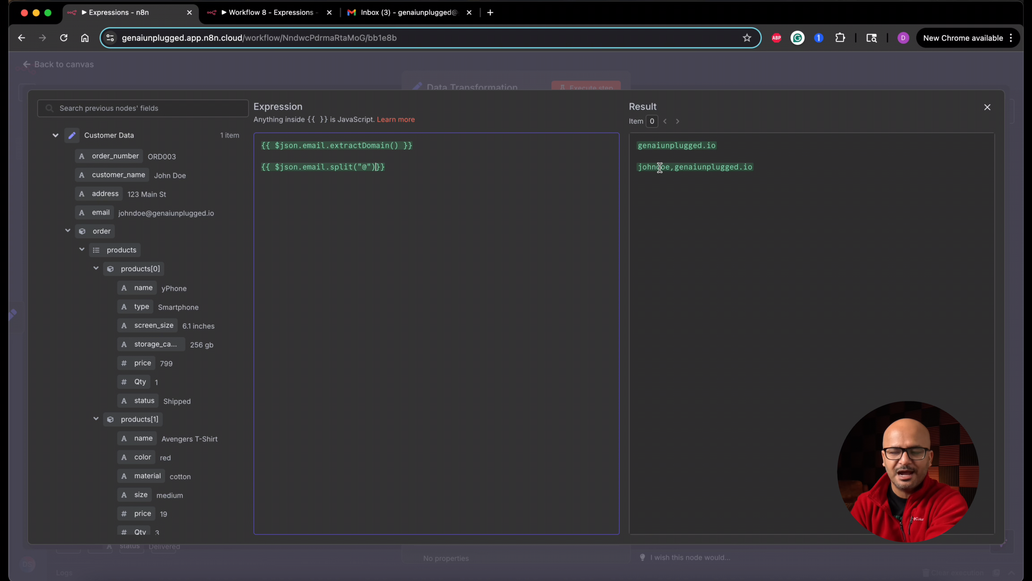
# Step: Append the index [1] to the split expression, giving {{ $json.email.split("@")[1]}}
pyautogui.write('[')
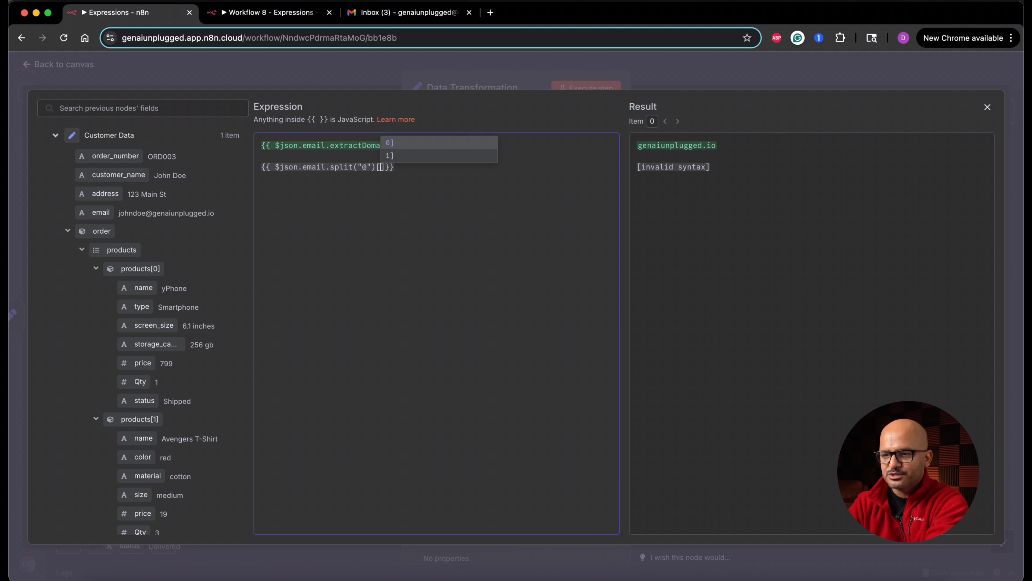
pyautogui.press('Down')
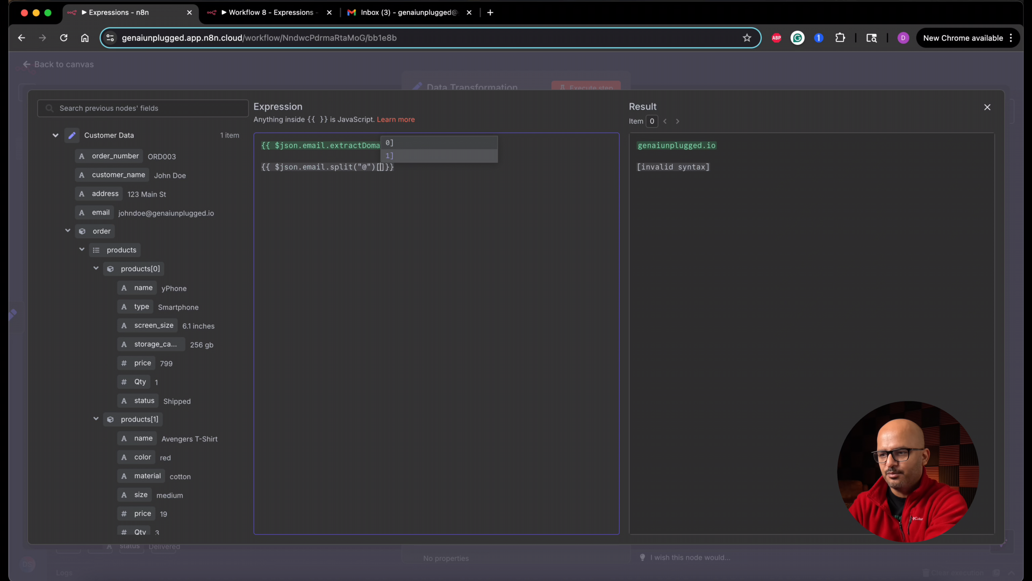
pyautogui.press('Return')
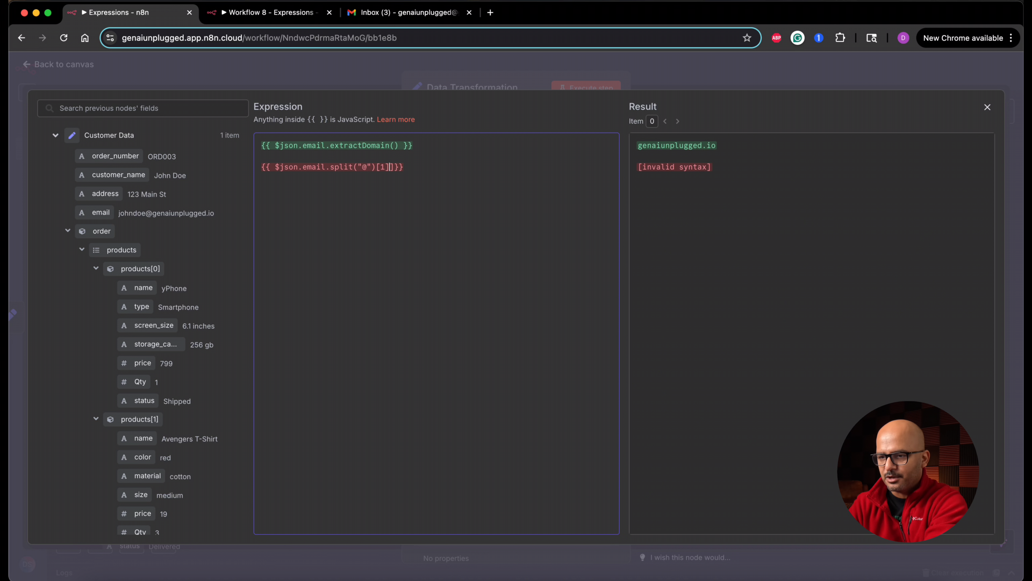
pyautogui.press('BackSpace')
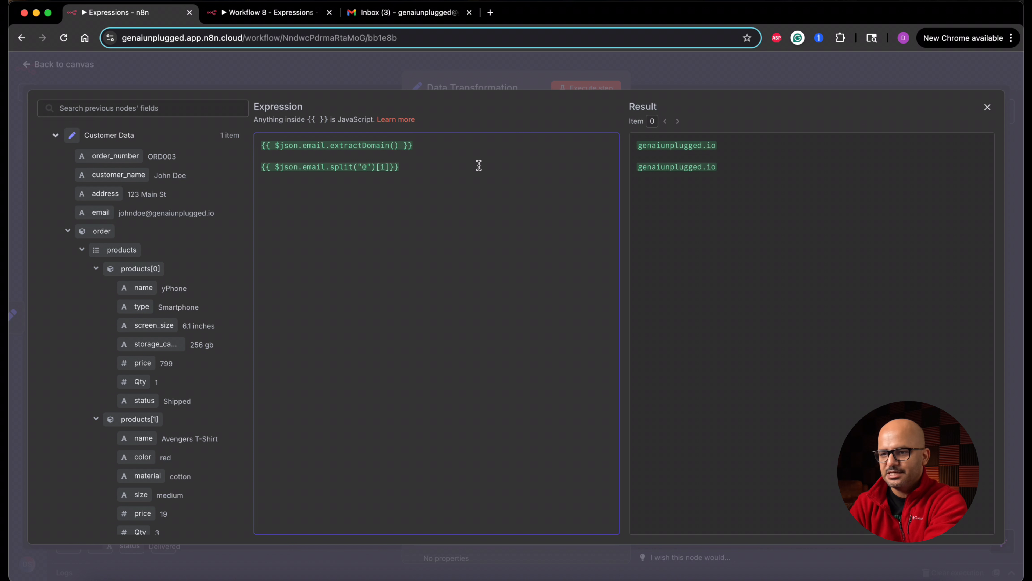
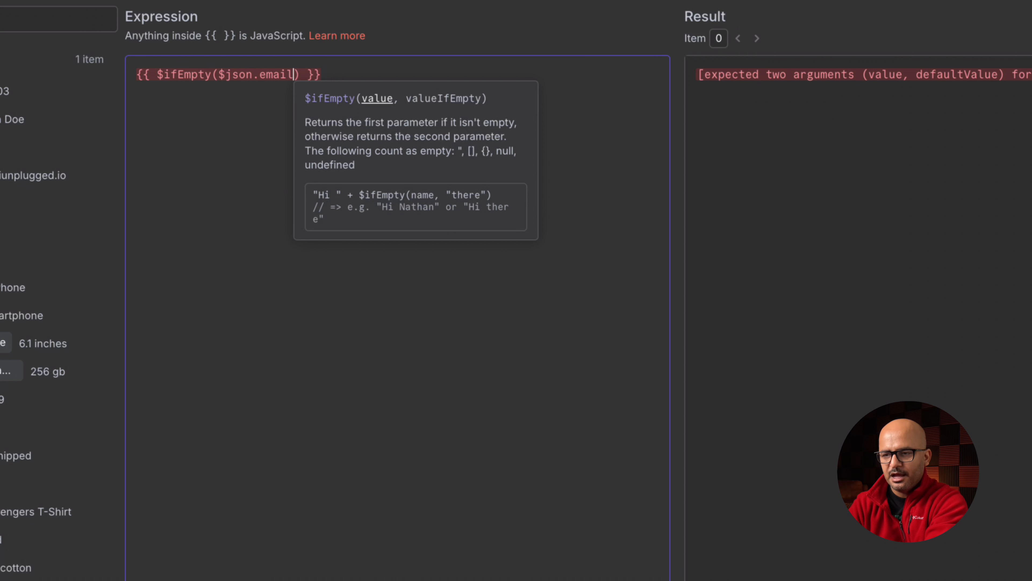
# Step: Add the fallback "Email not found" to the is_email_found expression, giving {{ $ifEmpty($json.email,"Email not found") }}, and close the expression editor
pyautogui.write(',')
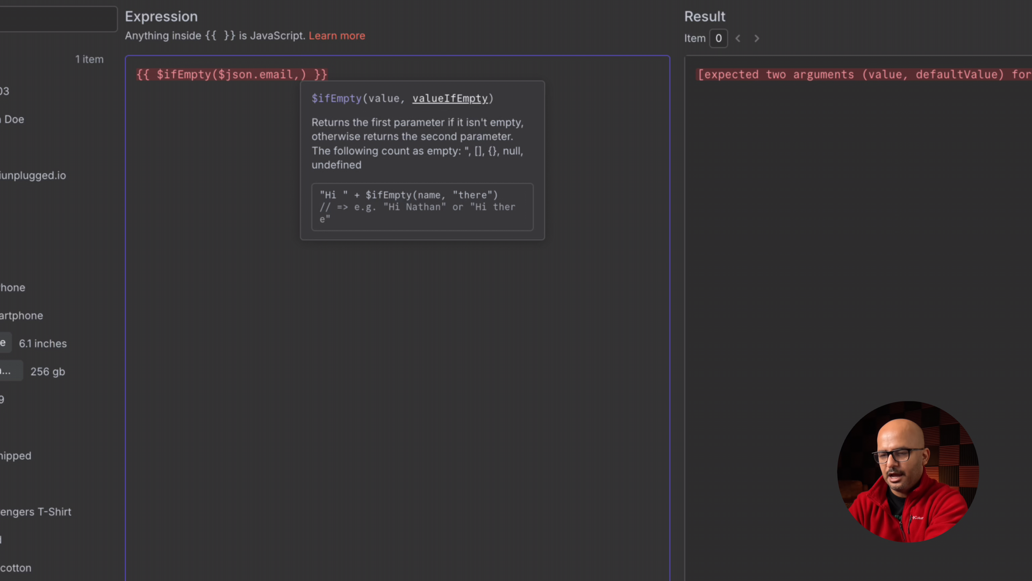
pyautogui.write('""')
pyautogui.press('Left')
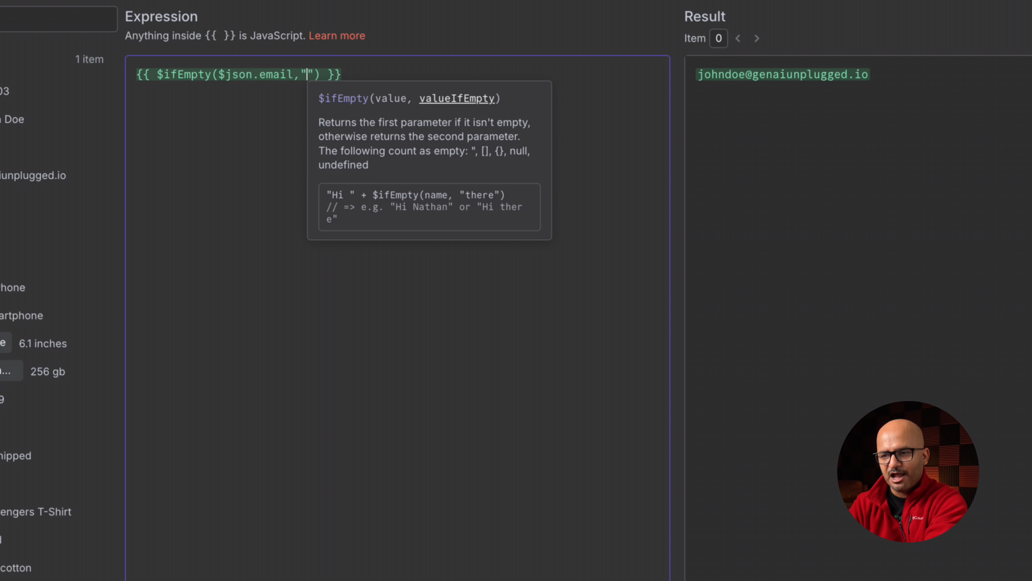
pyautogui.write('Email not f')
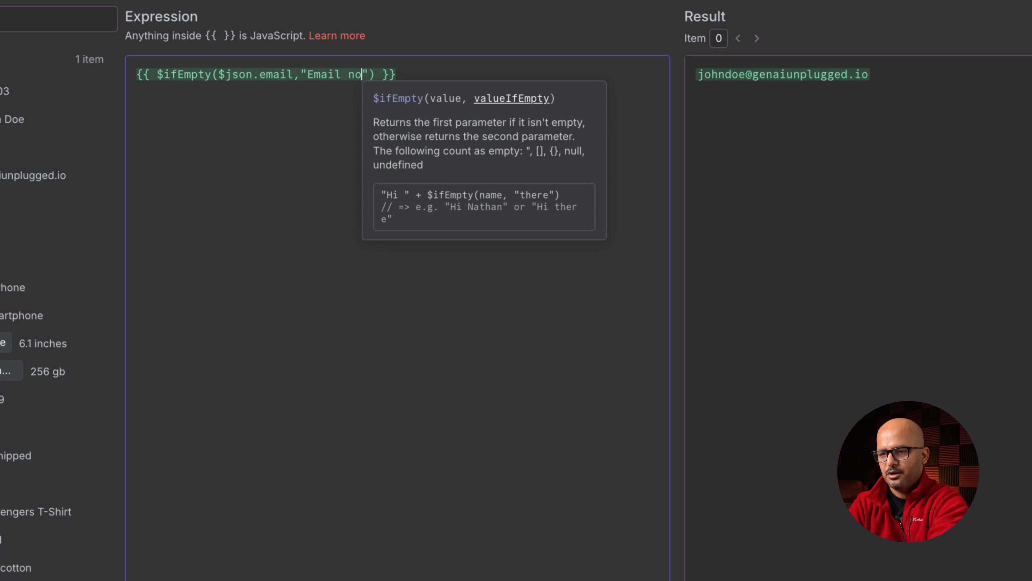
pyautogui.write('ound')
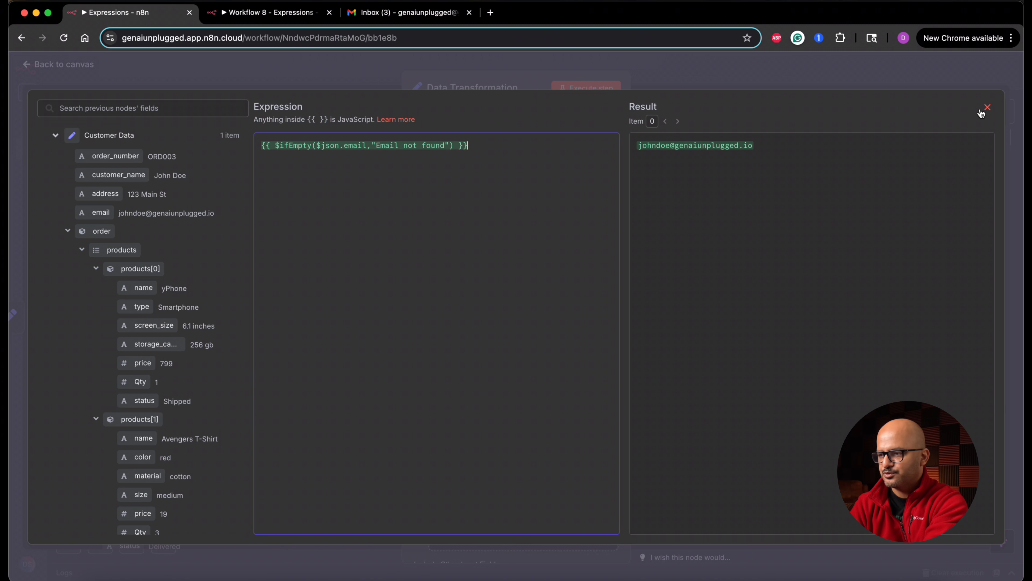
pyautogui.click(985, 110)
# Step: Cut the email value out of the Customer Data node's JSON, leaving an empty string, and execute the node
pyautogui.click(87, 69)
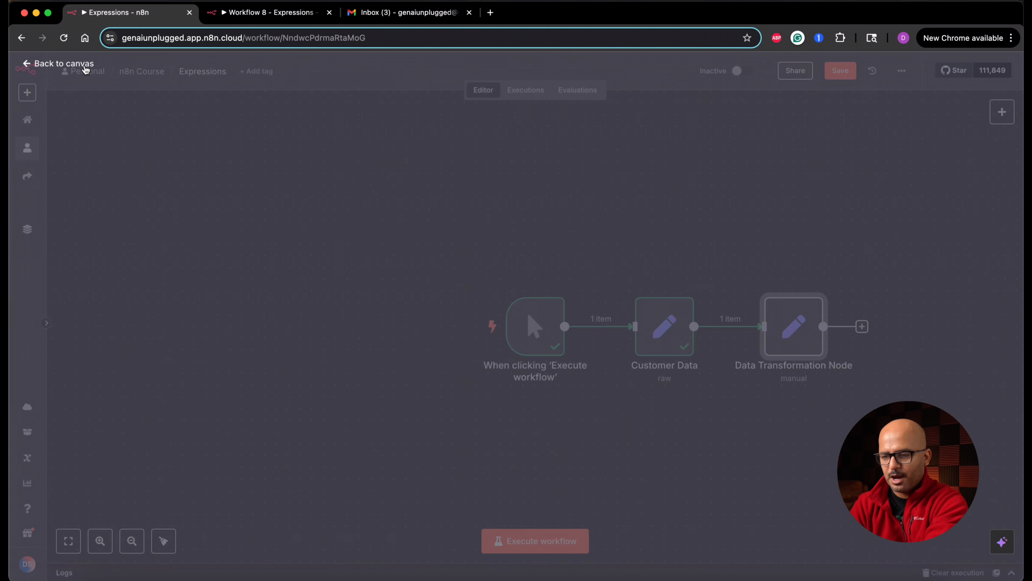
pyautogui.doubleClick(683, 356)
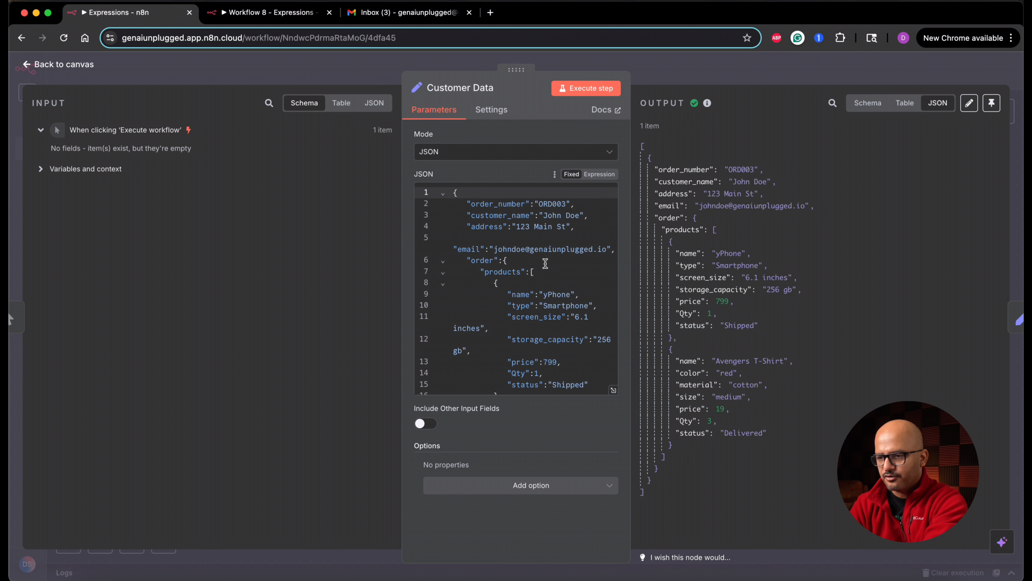
pyautogui.click(495, 248)
pyautogui.keyDown('shift'); pyautogui.click(612, 249); pyautogui.keyUp('shift')
pyautogui.press('super+c')
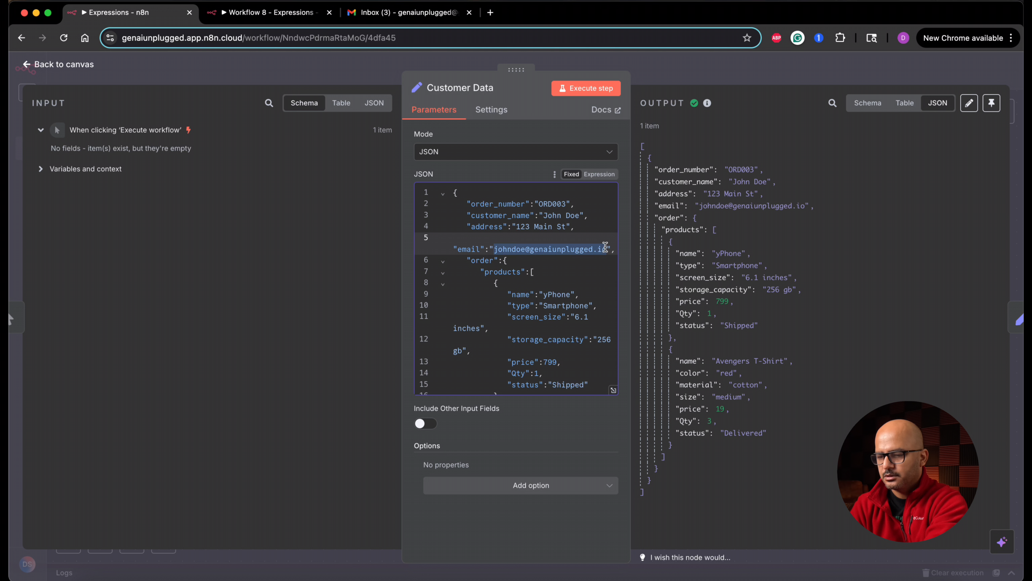
pyautogui.press('BackSpace')
pyautogui.click(580, 89)
# Step: Execute the Data Transformation Node with the empty customer email to test the fallback expression
pyautogui.click(211, 84)
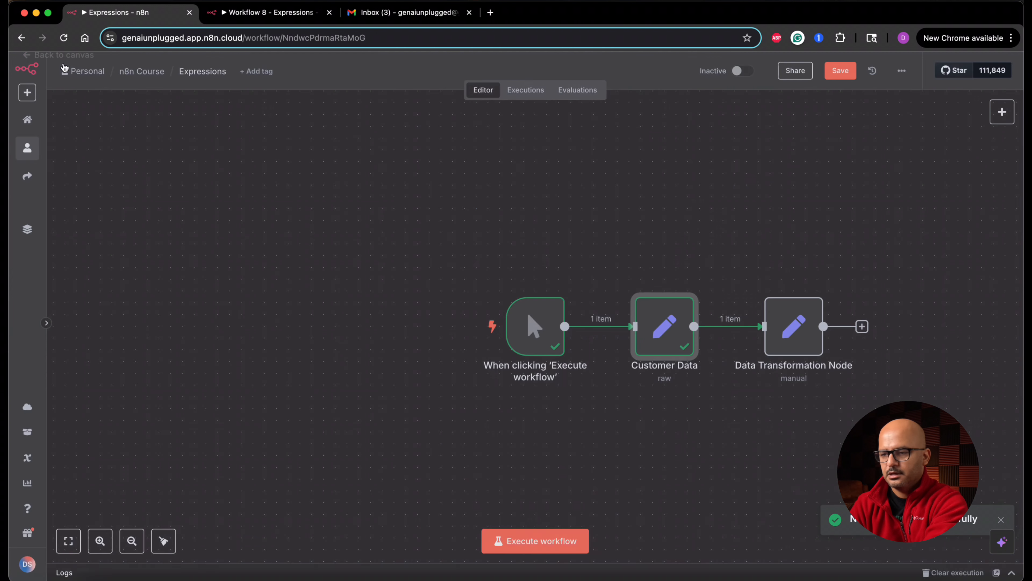
pyautogui.doubleClick(784, 322)
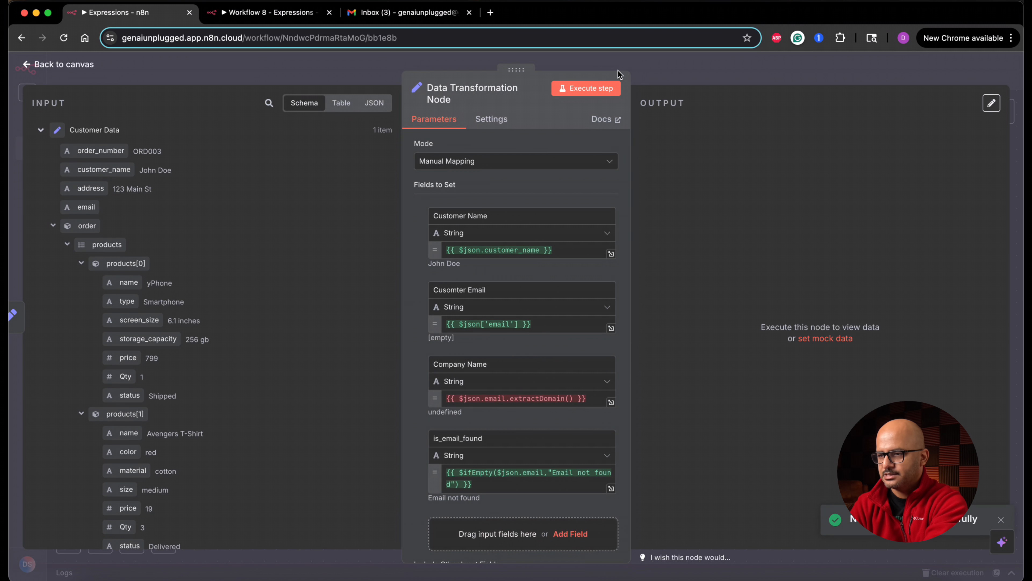
pyautogui.click(586, 88)
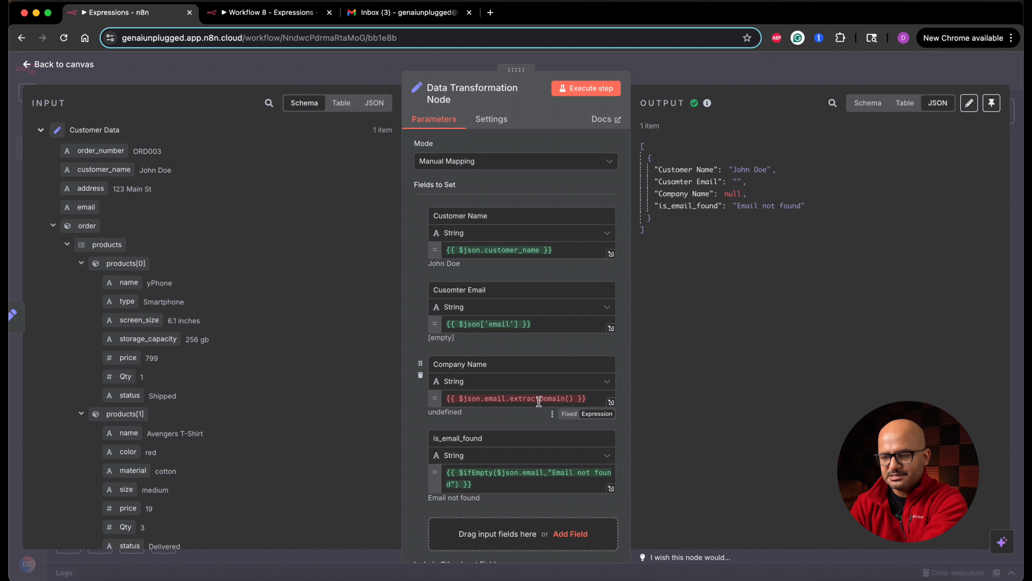
pyautogui.moveTo(529, 401)
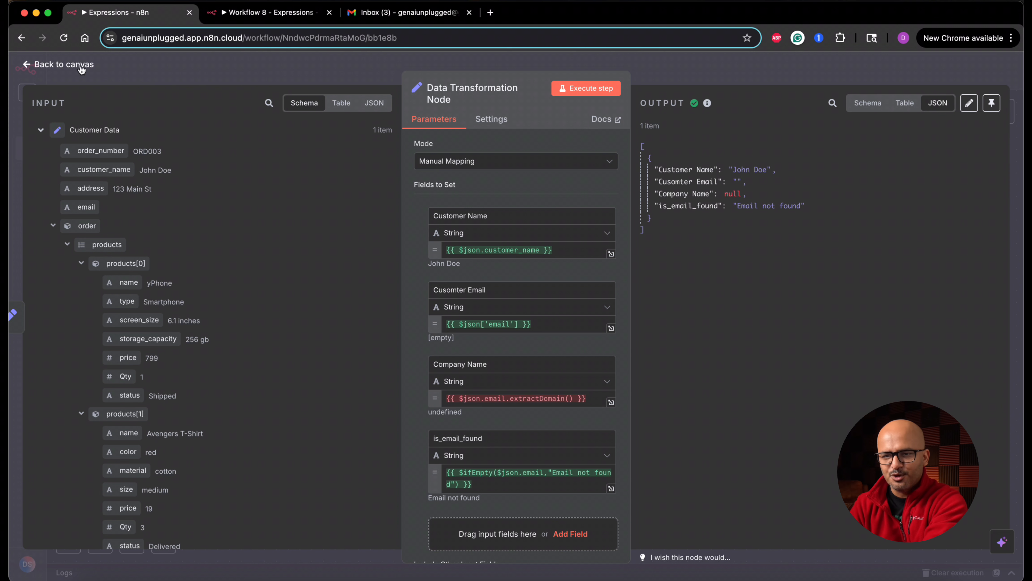
# Step: Restore the customer's email in the Customer Data node's JSON and execute the node again
pyautogui.click(68, 69)
pyautogui.doubleClick(668, 336)
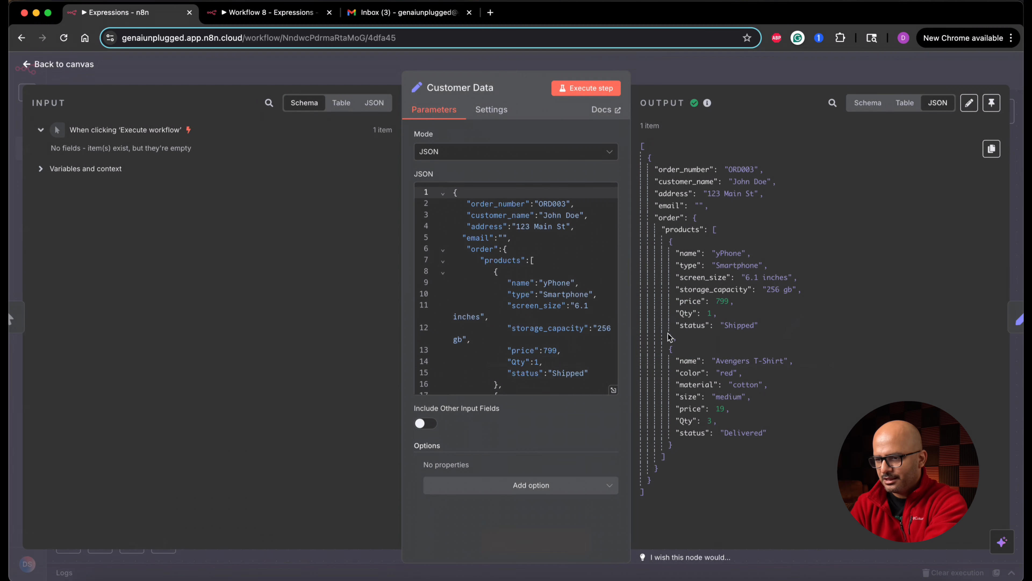
pyautogui.click(503, 234)
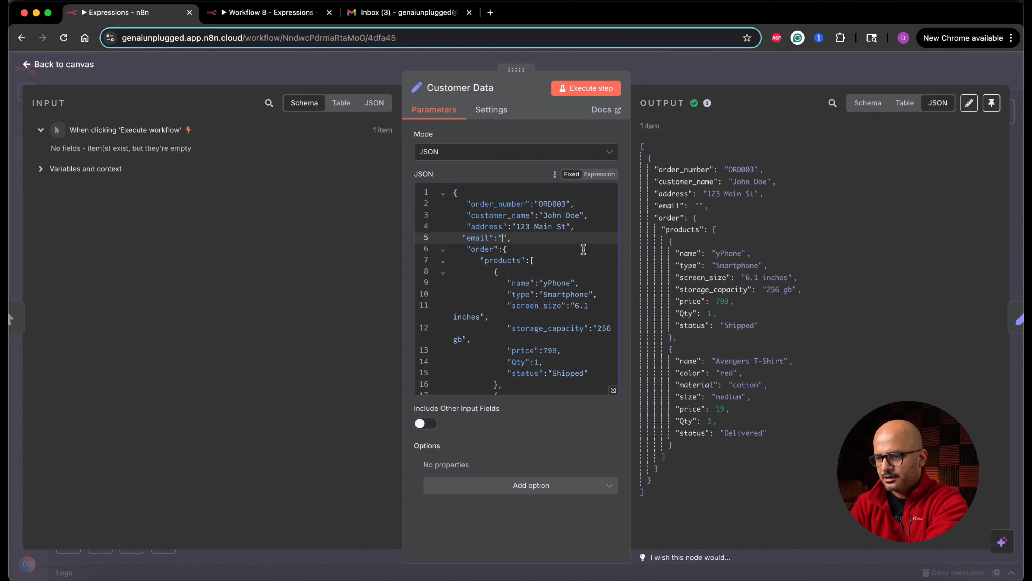
pyautogui.press('super+v')
pyautogui.click(593, 90)
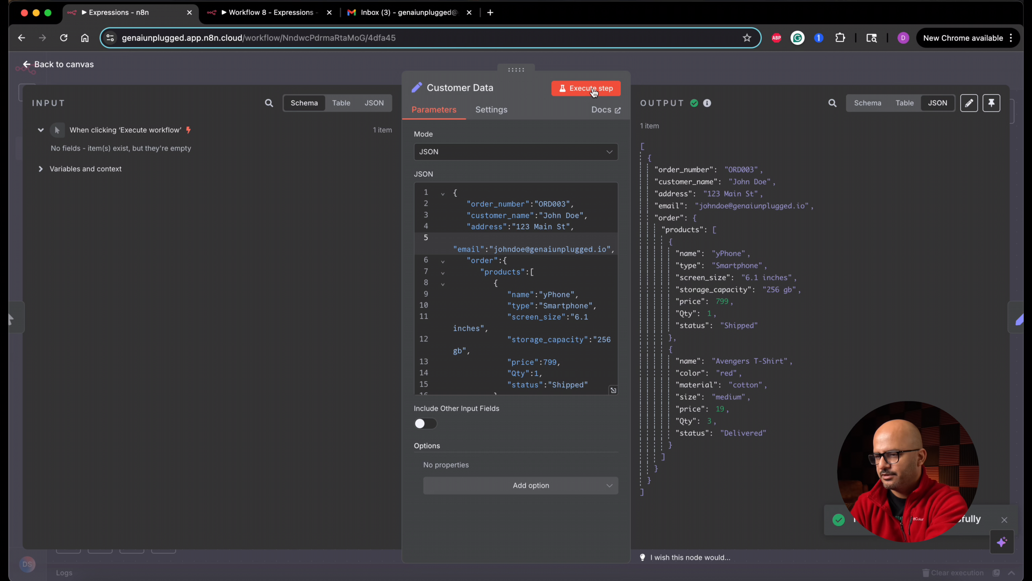
# Step: Execute the Data Transformation Node again with the restored customer email and reopen it
pyautogui.click(75, 64)
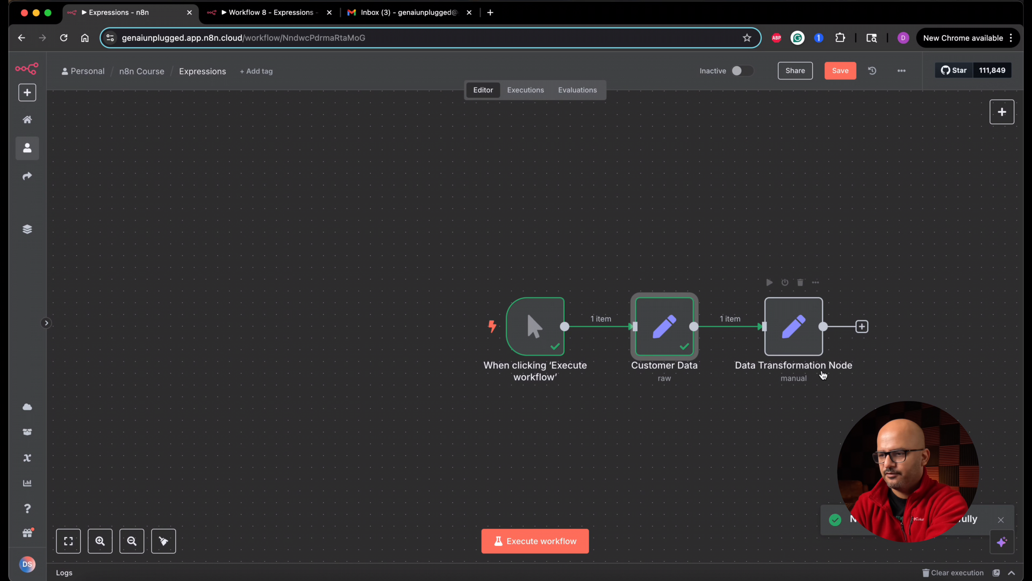
pyautogui.doubleClick(792, 328)
pyautogui.click(609, 94)
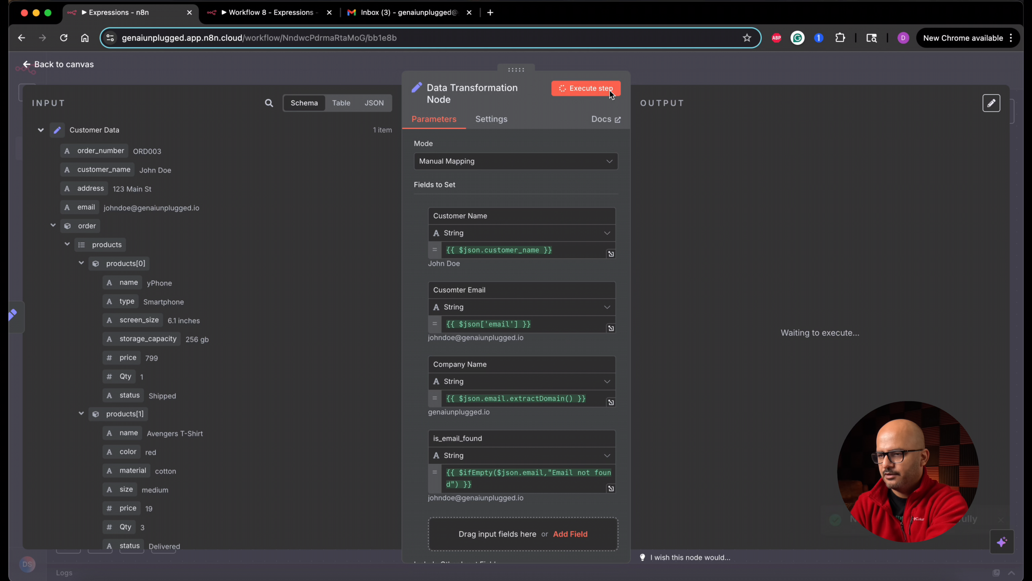
pyautogui.click(92, 66)
pyautogui.doubleClick(792, 328)
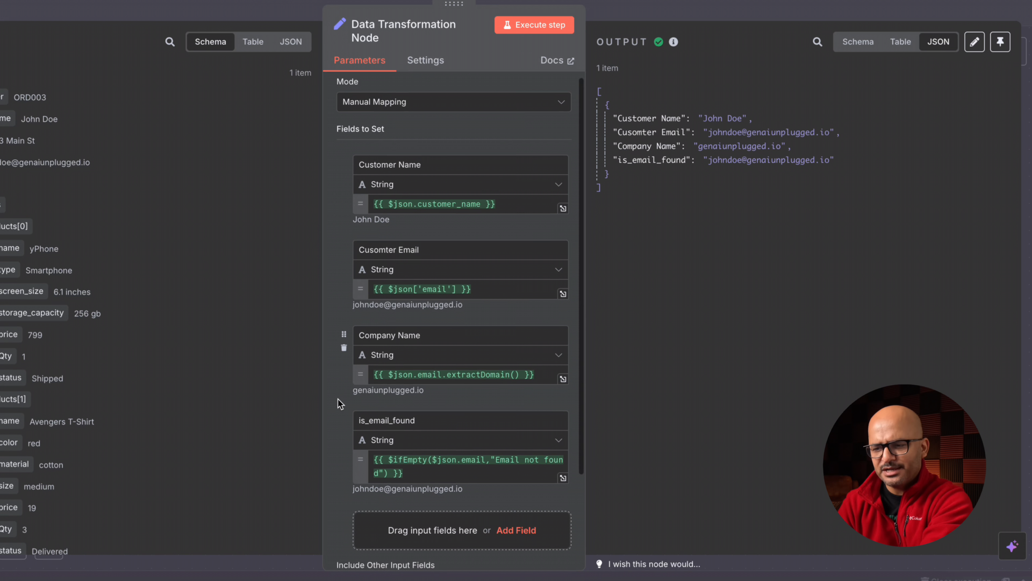
# Step: Add a string field named "Today's Date" below the is_email_found field
pyautogui.scroll(-3, 341, 404)
pyautogui.click(526, 416)
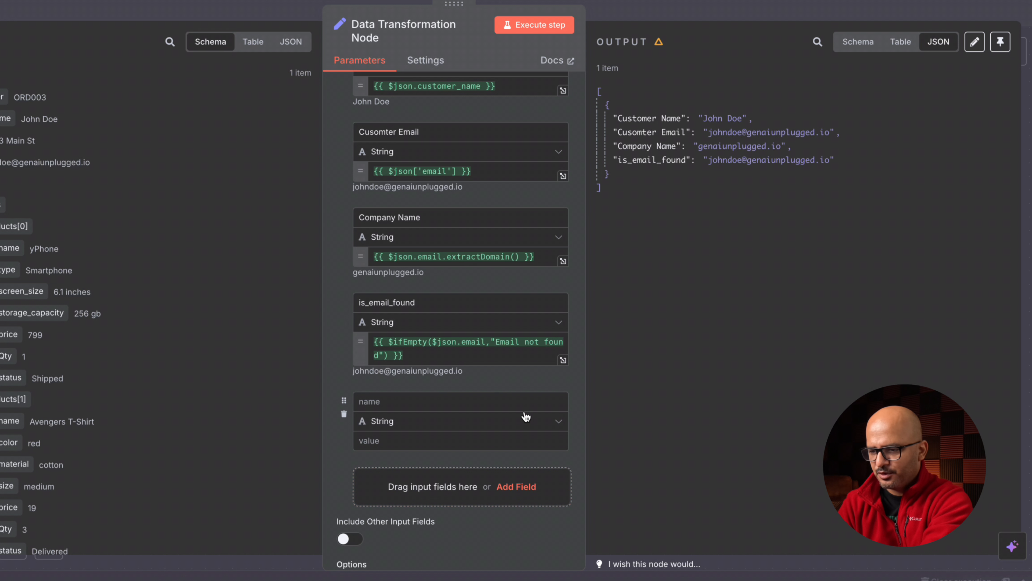
pyautogui.click(436, 400)
pyautogui.write("Today's")
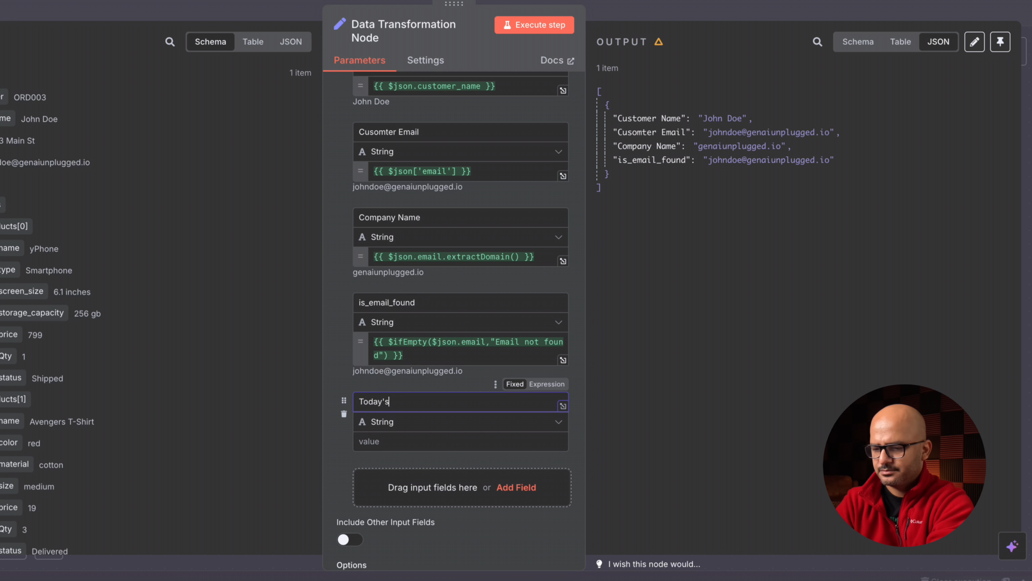
pyautogui.write(' Date')
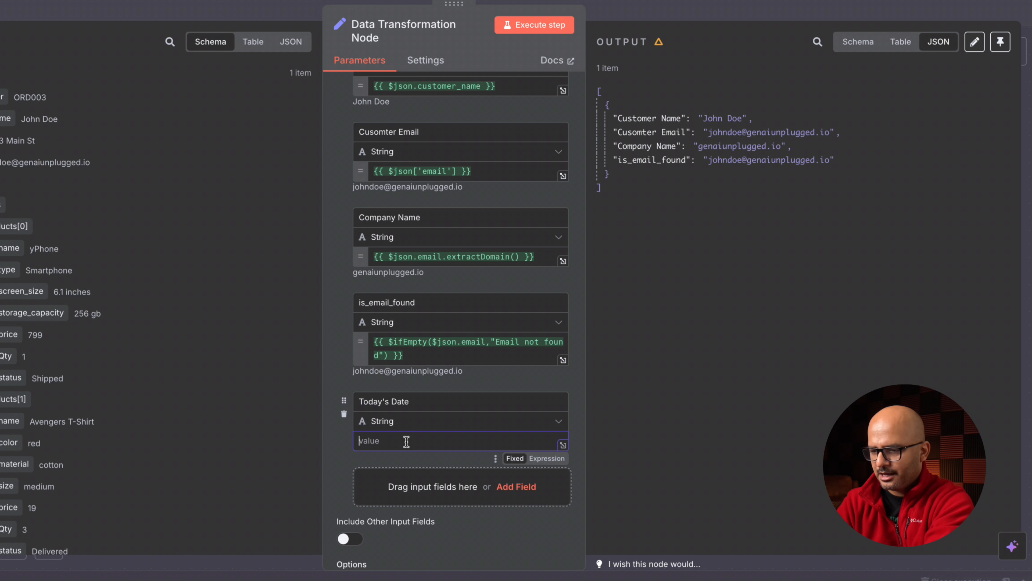
# Step: Set the Today's Date value to the expression {{ $now.format('yyyy-MM-dd') }}
pyautogui.click(545, 458)
pyautogui.write('{{')
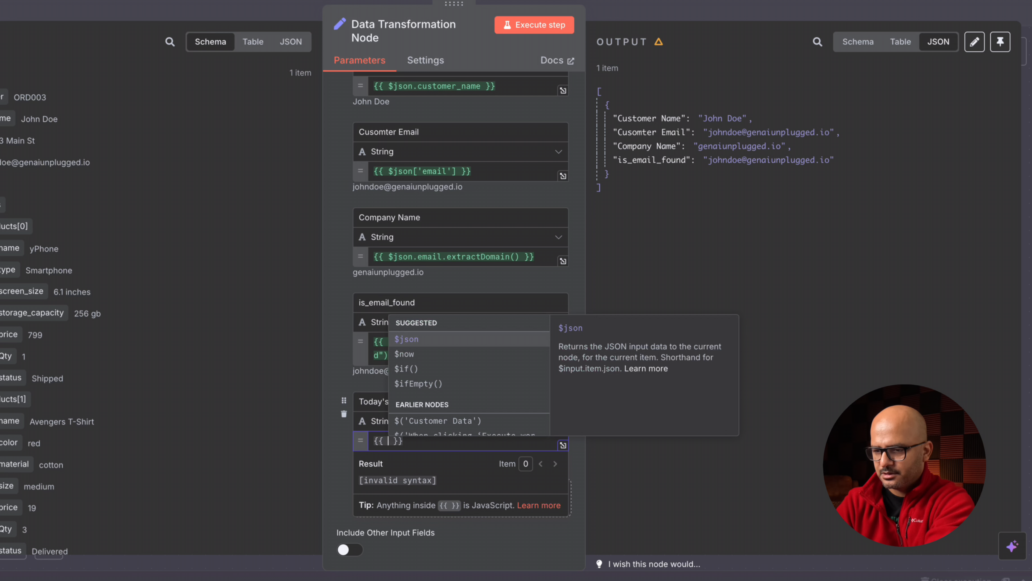
pyautogui.click(411, 358)
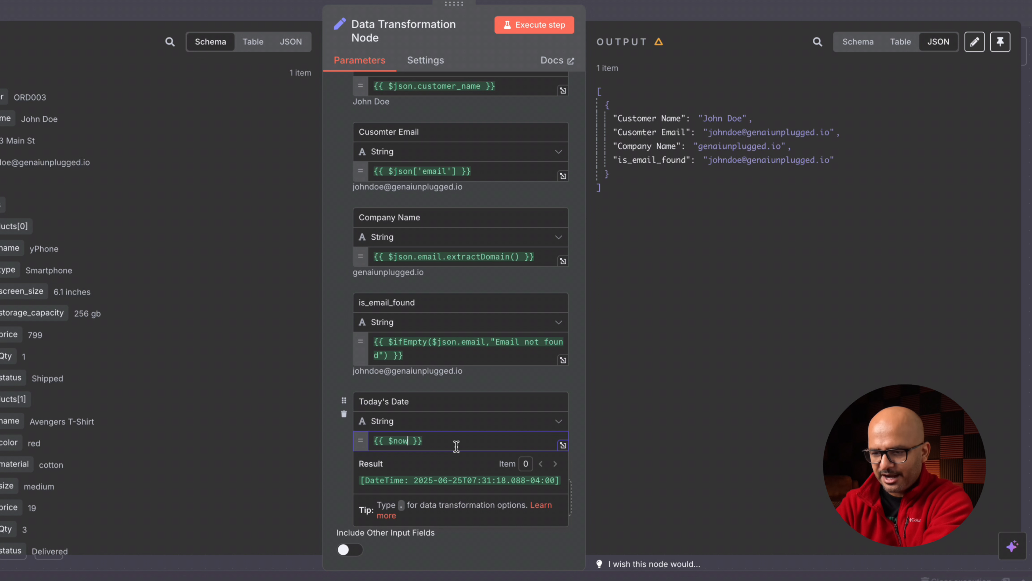
pyautogui.write('.')
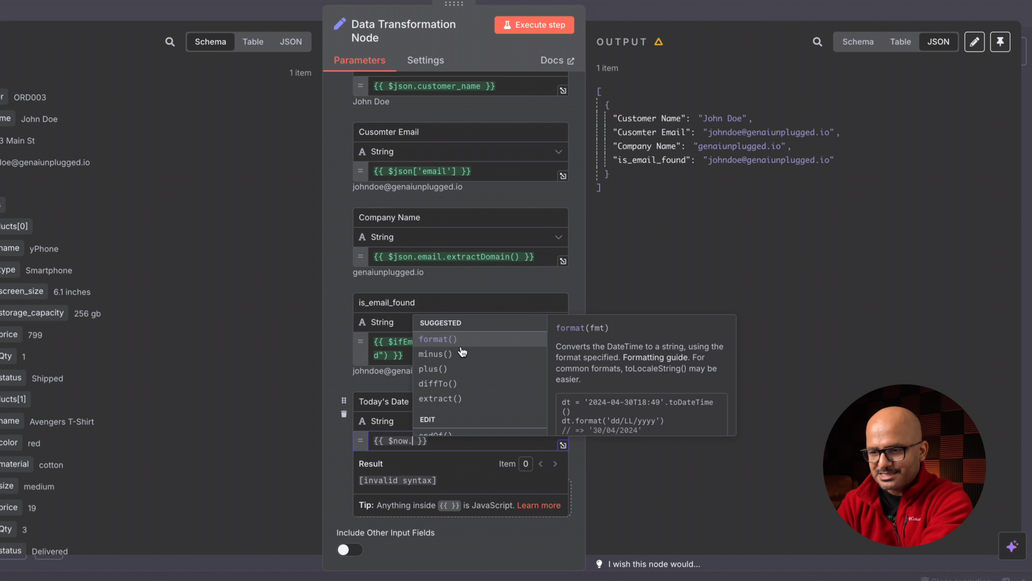
pyautogui.click(463, 338)
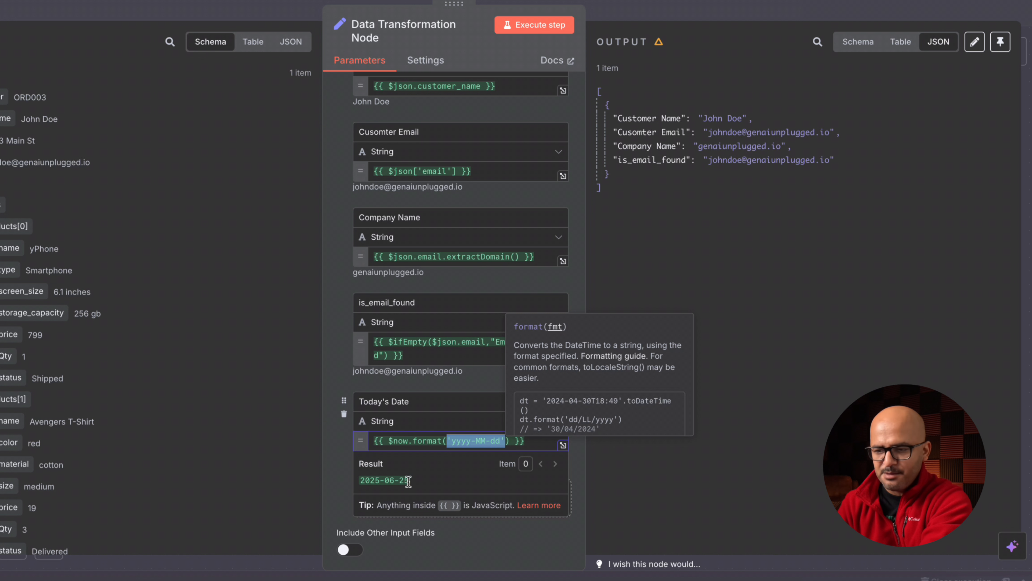
# Step: Swap month and day in the Today's Date expression so the format string is yyyy-dd-MM
pyautogui.click(481, 440)
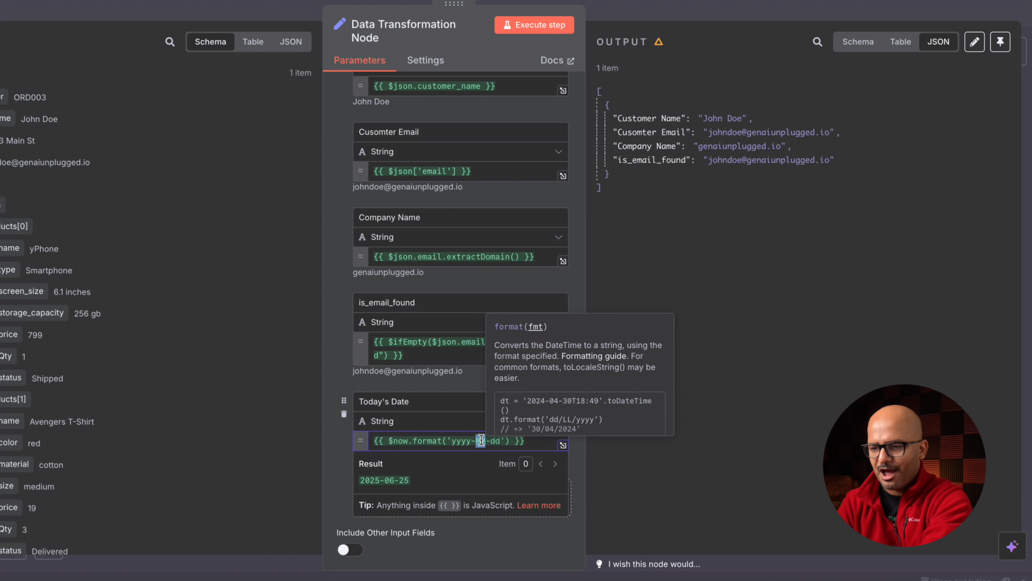
pyautogui.write('dd')
pyautogui.press('Right')
pyautogui.press('Right')
pyautogui.press('Right')
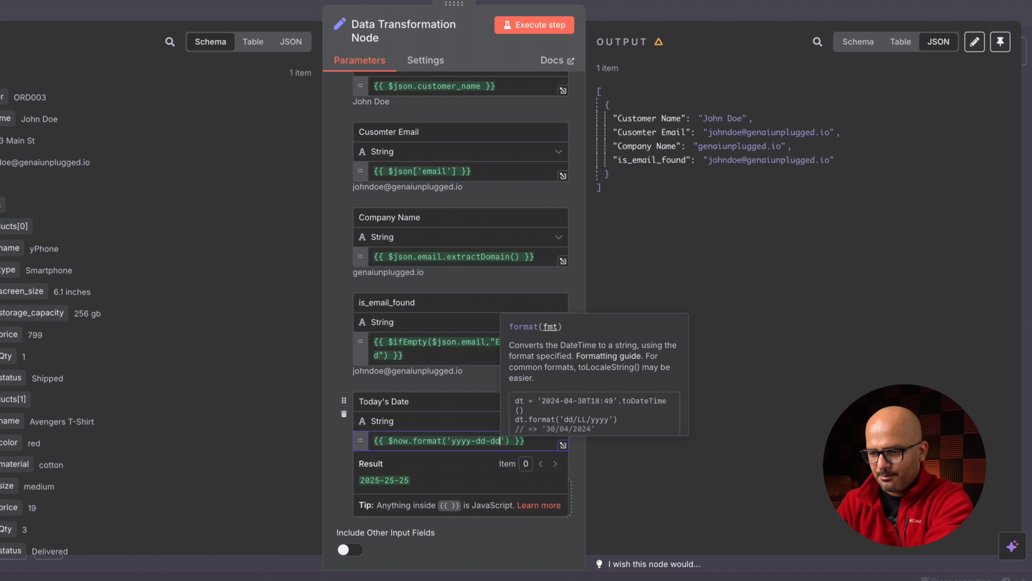
pyautogui.press('BackSpace')
pyautogui.press('BackSpace')
pyautogui.write('MM')
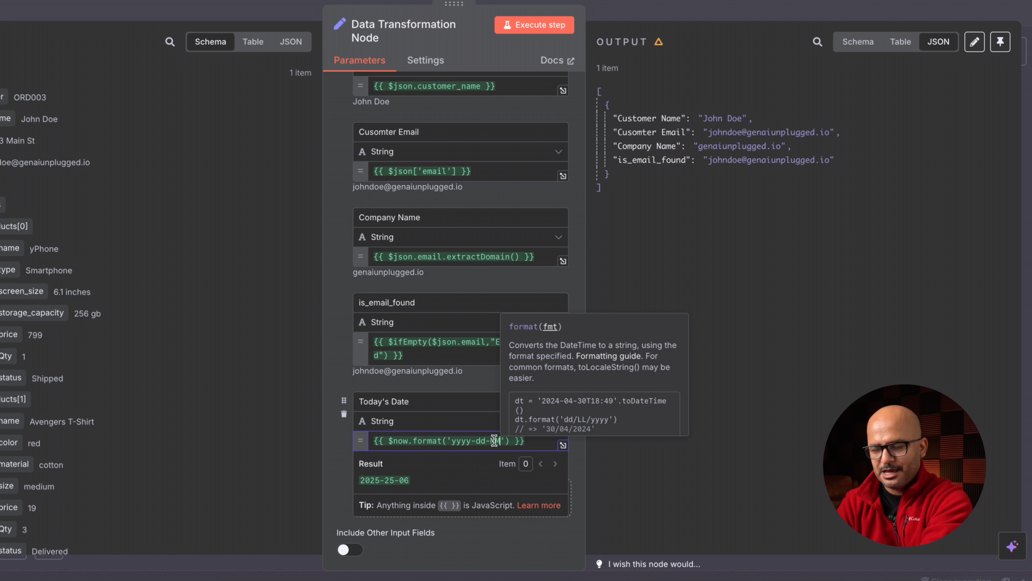
# Step: Reorder the Today's Date format string to month, day, year and shorten the year to two digits, as MM-dd-yy
pyautogui.doubleClick(464, 441)
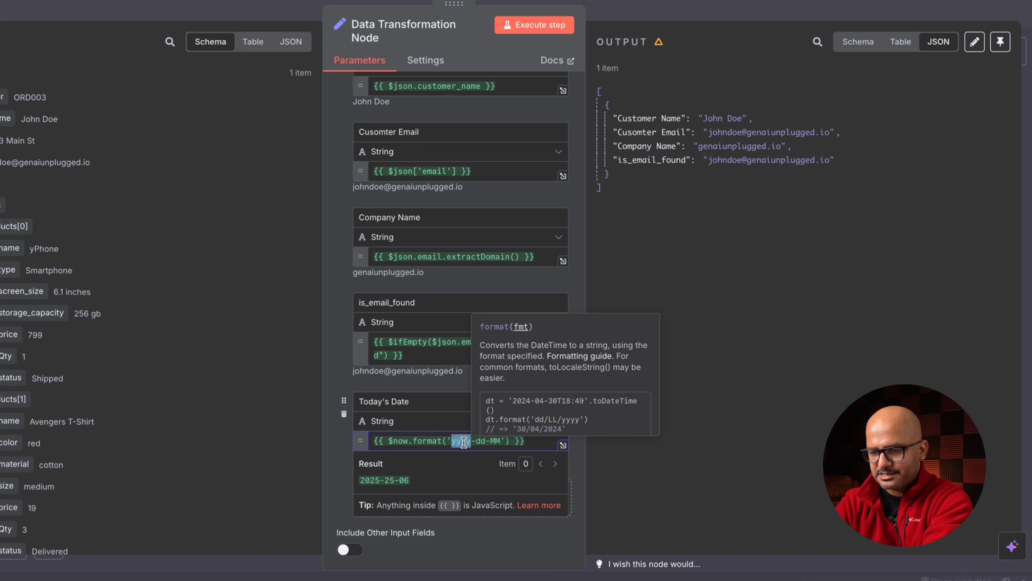
pyautogui.write('MM')
pyautogui.press('Right')
pyautogui.press('Right')
pyautogui.press('Right')
pyautogui.press('Right')
pyautogui.press('Right')
pyautogui.press('Right')
pyautogui.press('BackSpace')
pyautogui.press('BackSpace')
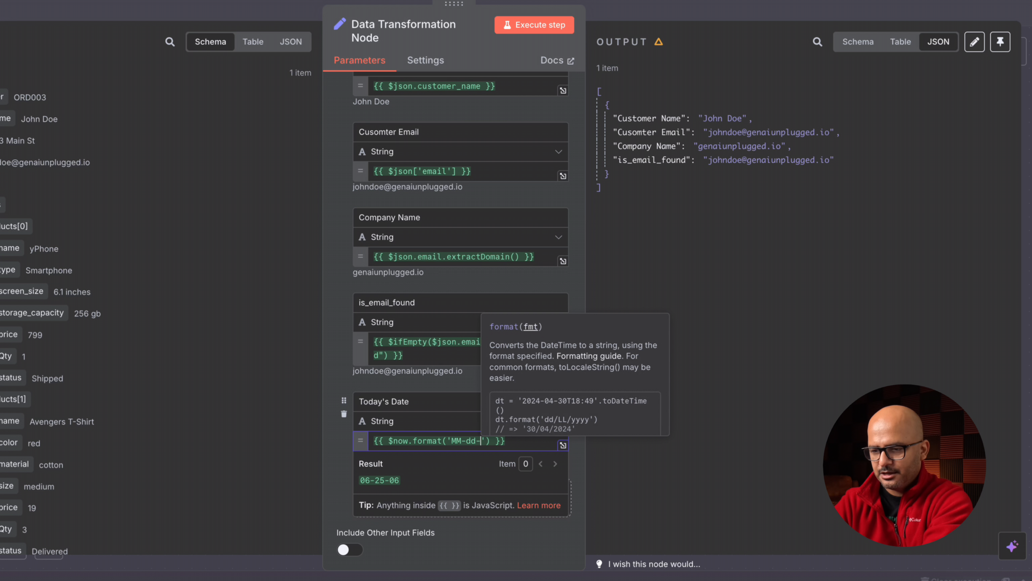
pyautogui.write('yyyy')
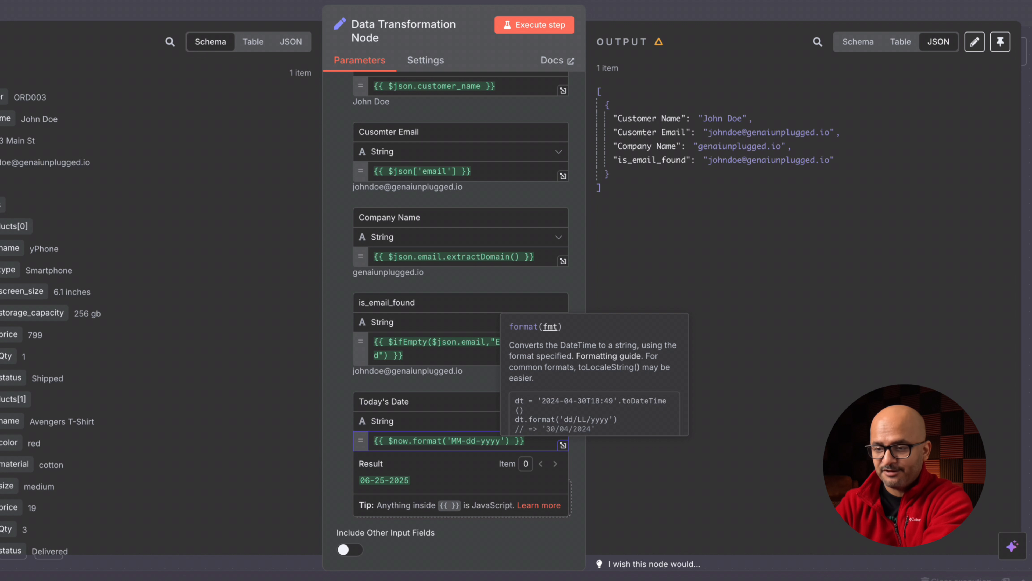
pyautogui.press('BackSpace')
pyautogui.press('BackSpace')
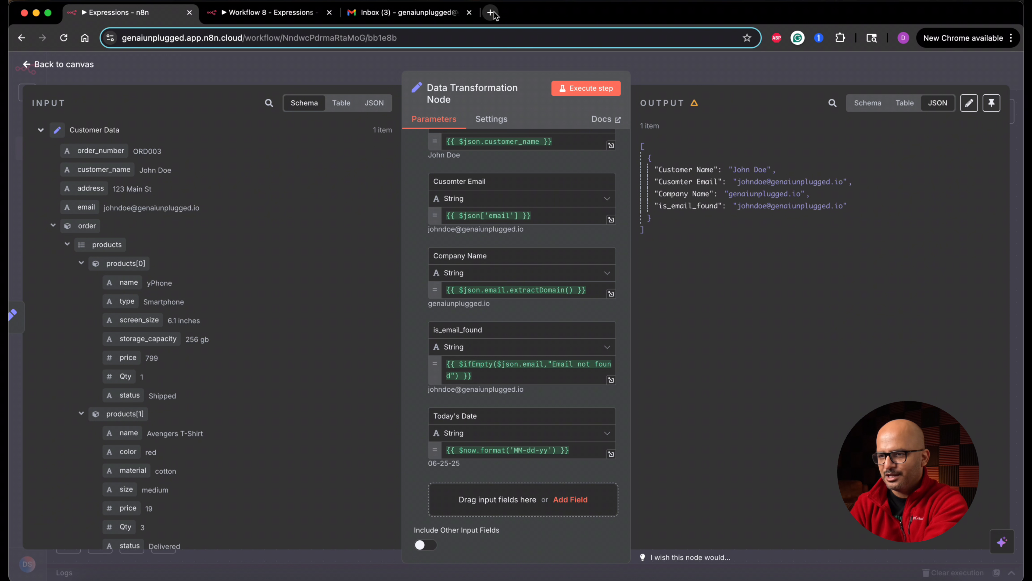
# Step: Open the n8n built-in methods and variables overview at docs.n8n.io/code/builtin/overview/ in a new browser tab
pyautogui.click(492, 12)
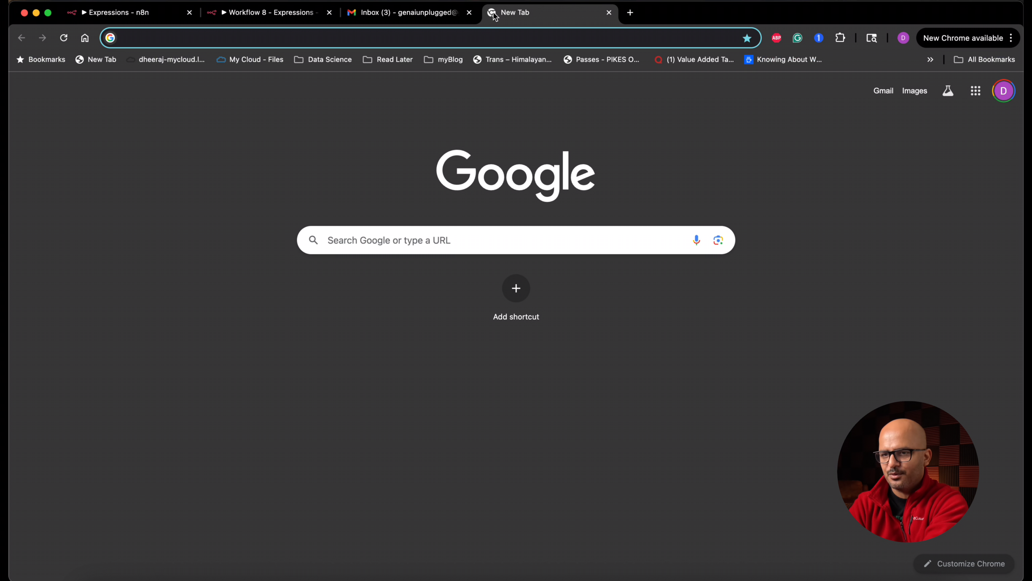
pyautogui.write('https://docs.n8n.io/code/builtin/overview/')
pyautogui.press('Return')
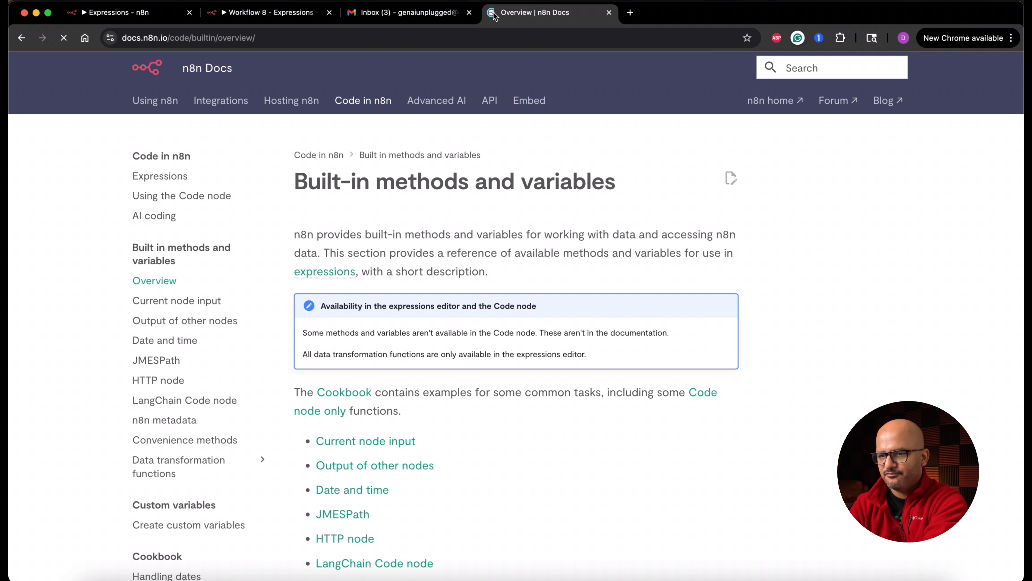
pyautogui.click(293, 38)
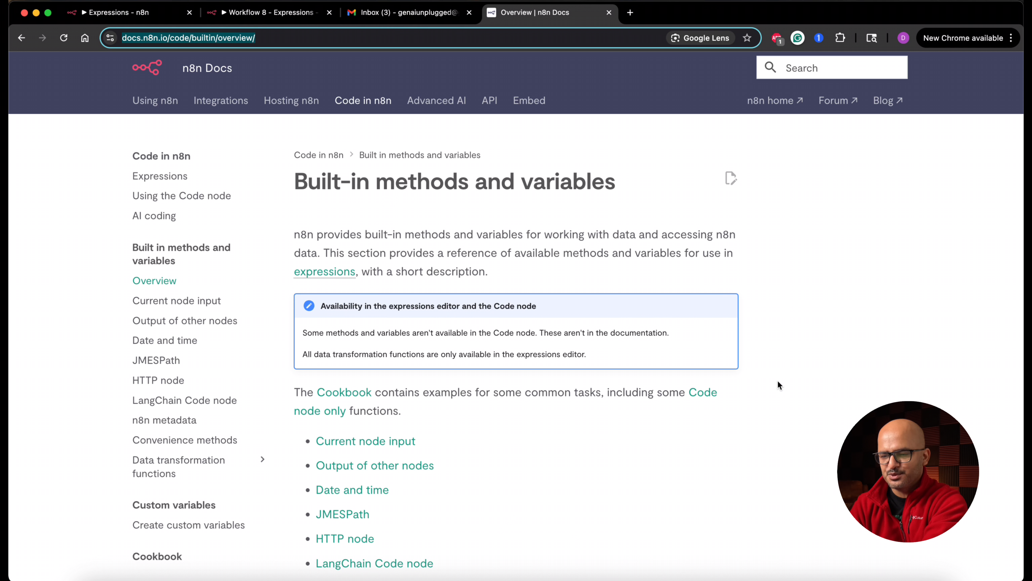
# Step: Open the Current node input reference in its own tab and review its table of JavaScript methods
pyautogui.scroll(-5, 778, 381)
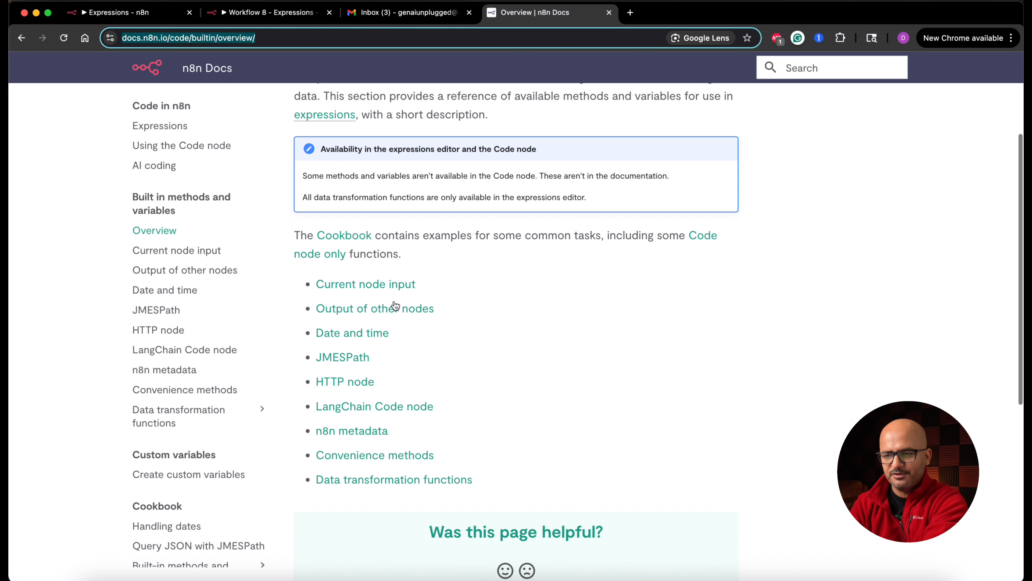
pyautogui.keyDown('super'); pyautogui.click(390, 290); pyautogui.keyUp('super')
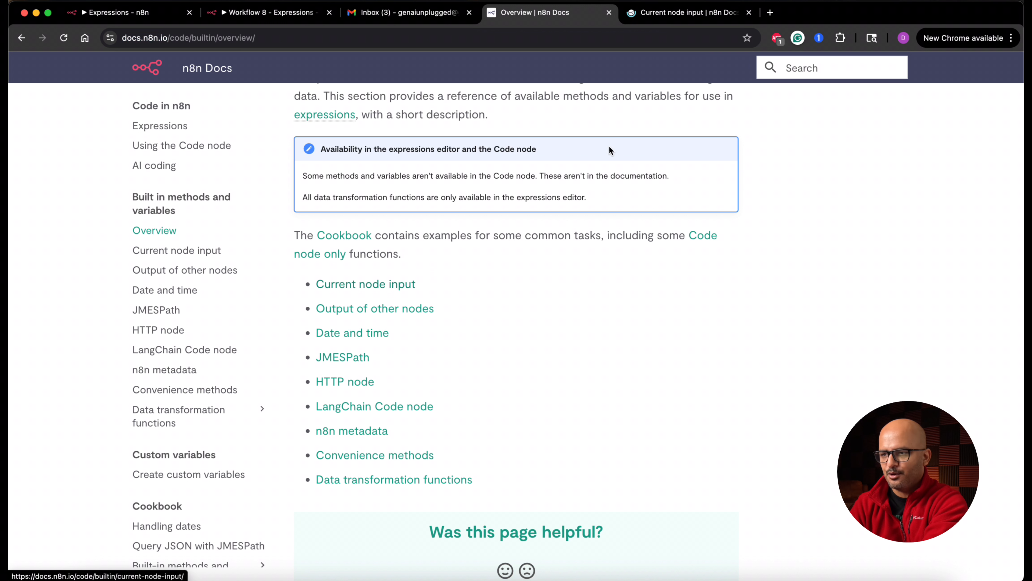
pyautogui.click(684, 13)
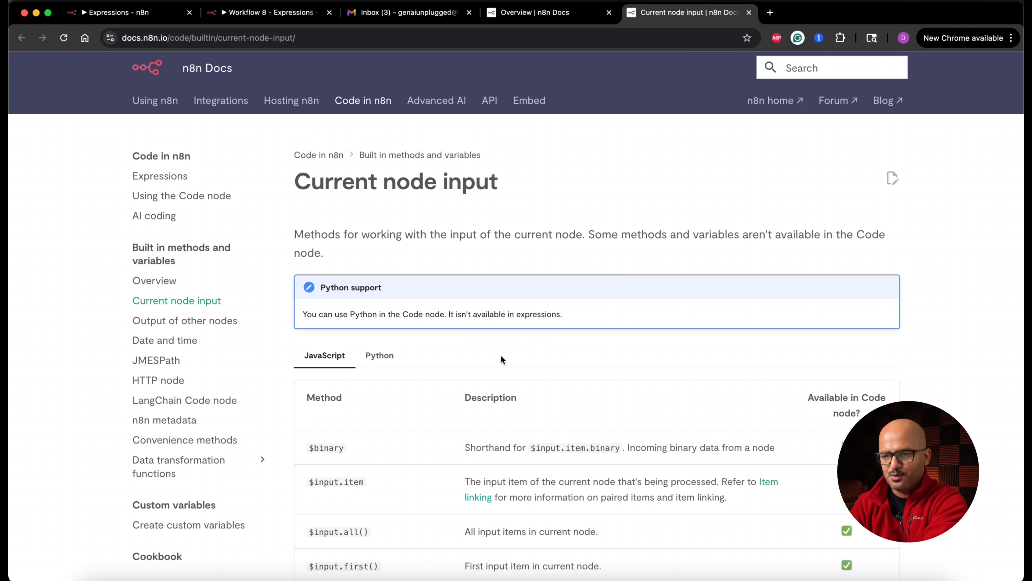
pyautogui.scroll(-6, 501, 358)
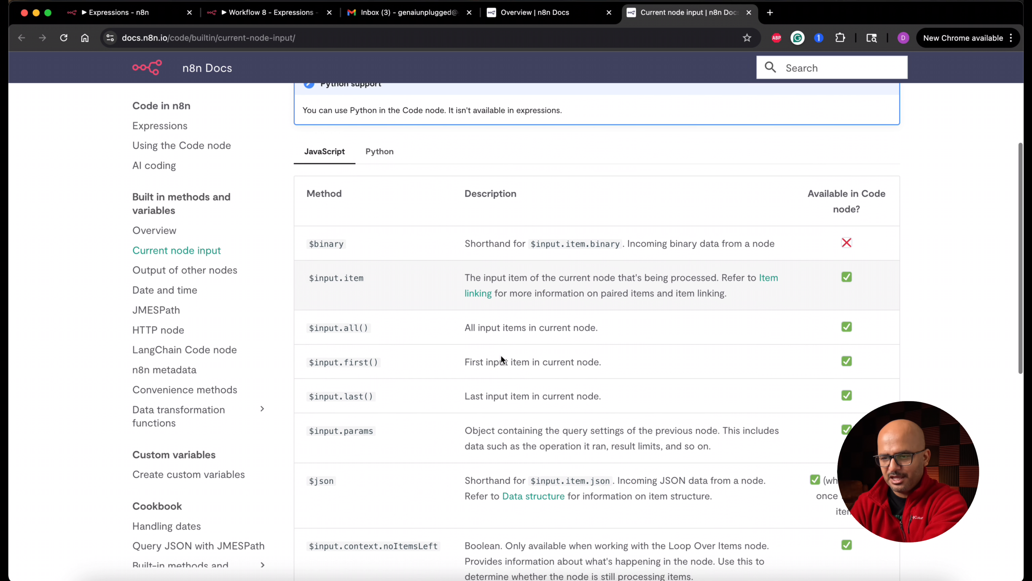
pyautogui.scroll(-2, 500, 355)
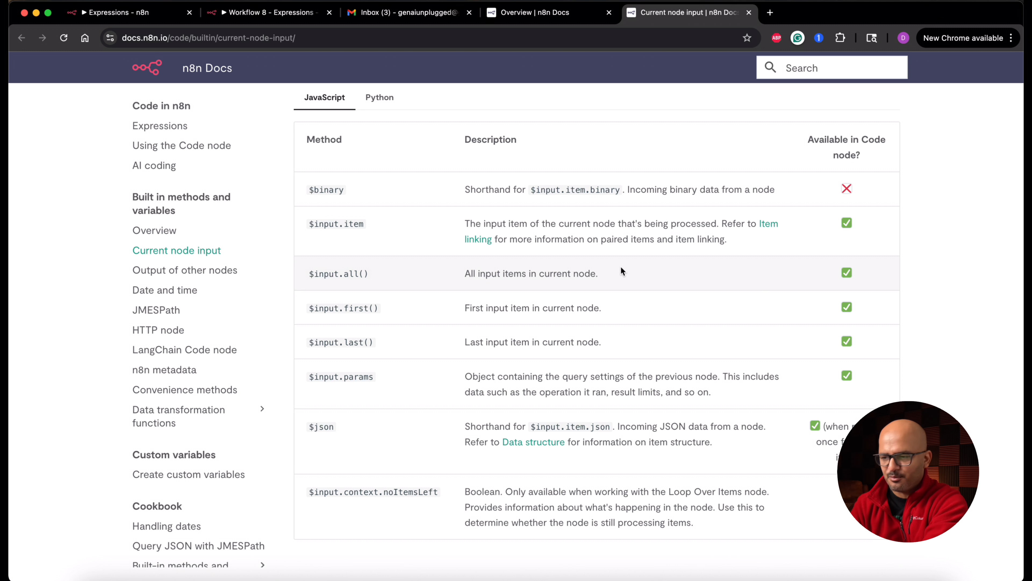
pyautogui.scroll(-2, 621, 268)
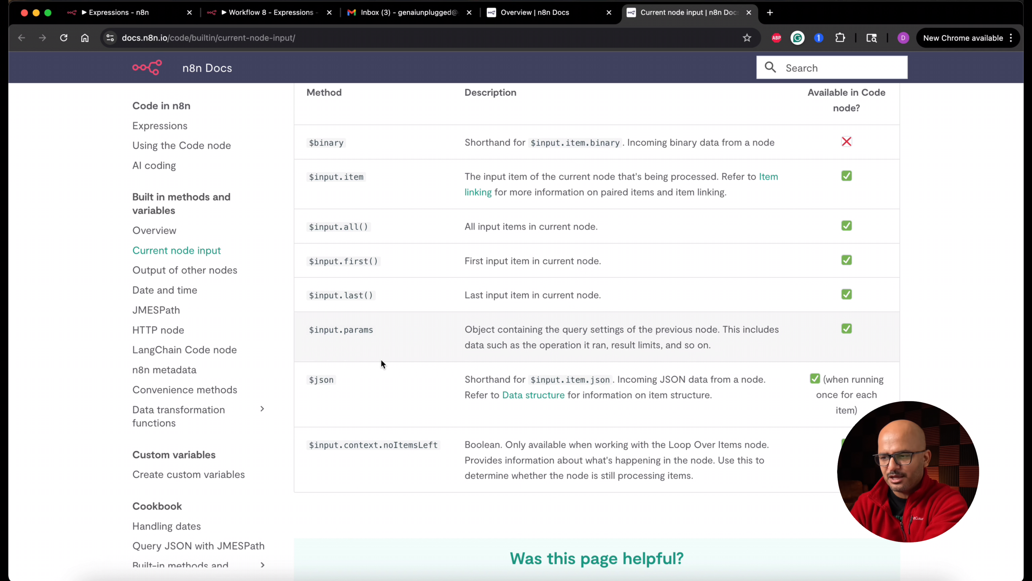
pyautogui.scroll(10, 381, 359)
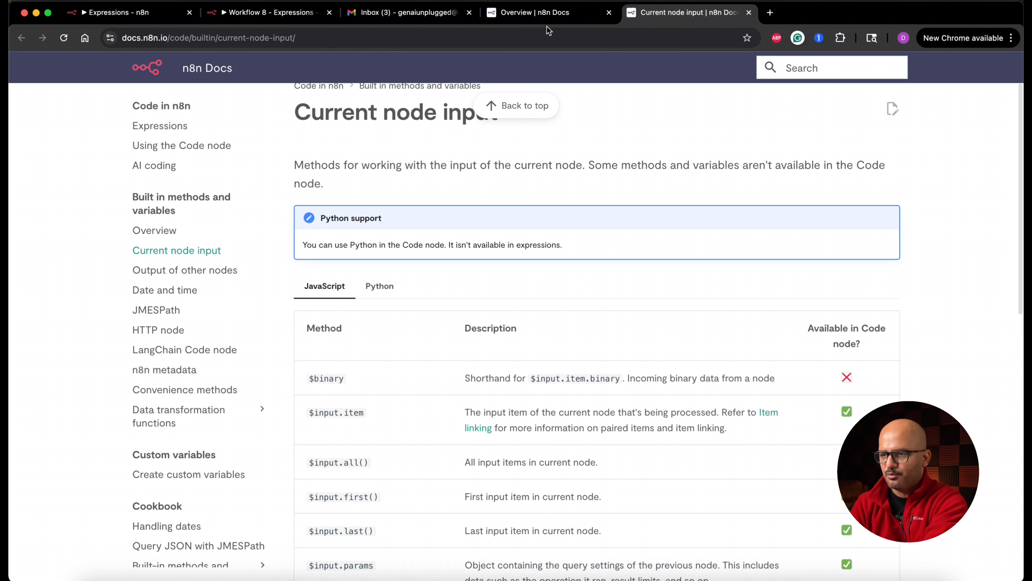
# Step: From the overview page, open the Output of other nodes reference in its own tab and review its methods
pyautogui.click(549, 13)
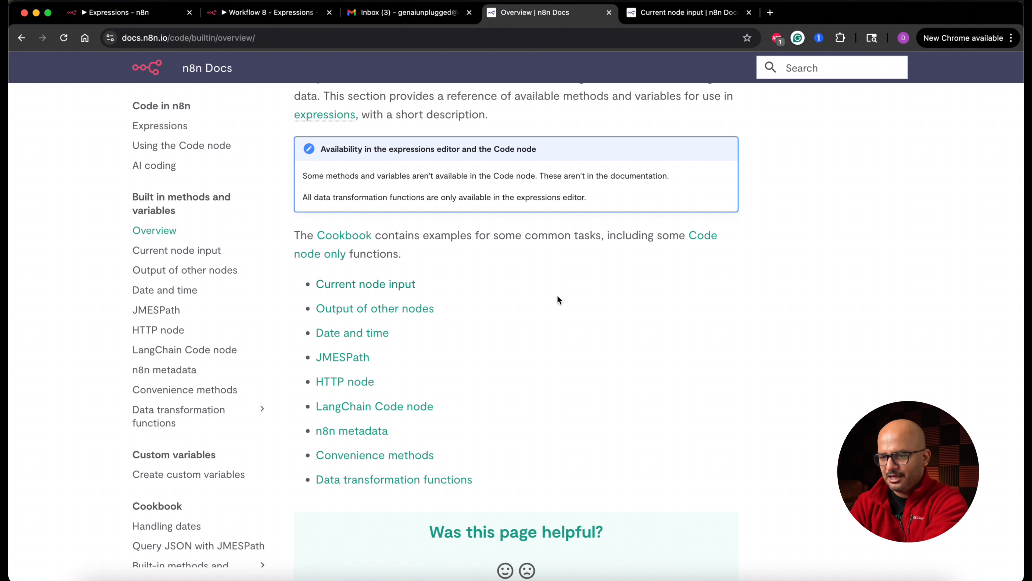
pyautogui.keyDown('super'); pyautogui.click(419, 311); pyautogui.keyUp('super')
pyautogui.click(797, 14)
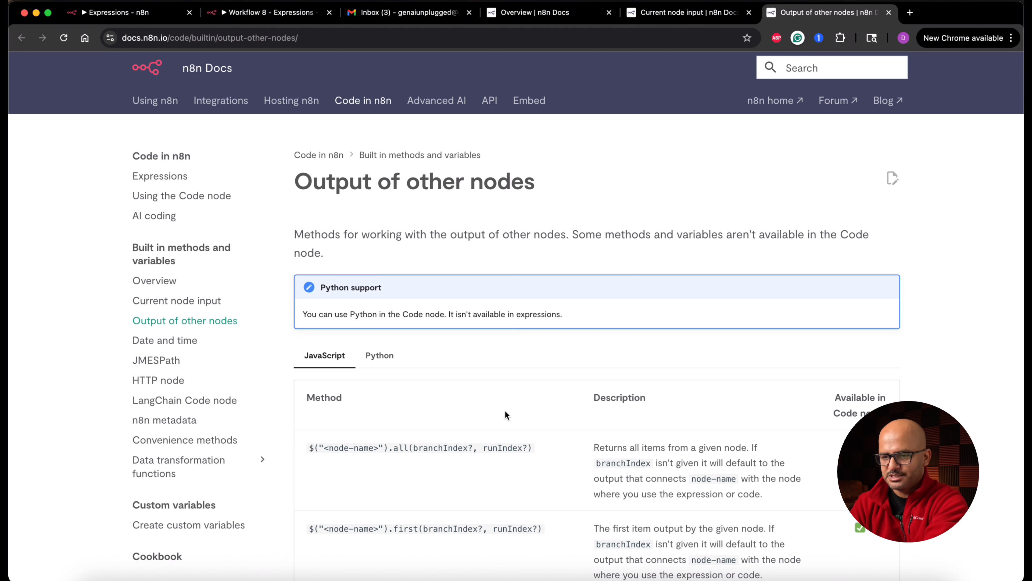
pyautogui.scroll(-3, 508, 412)
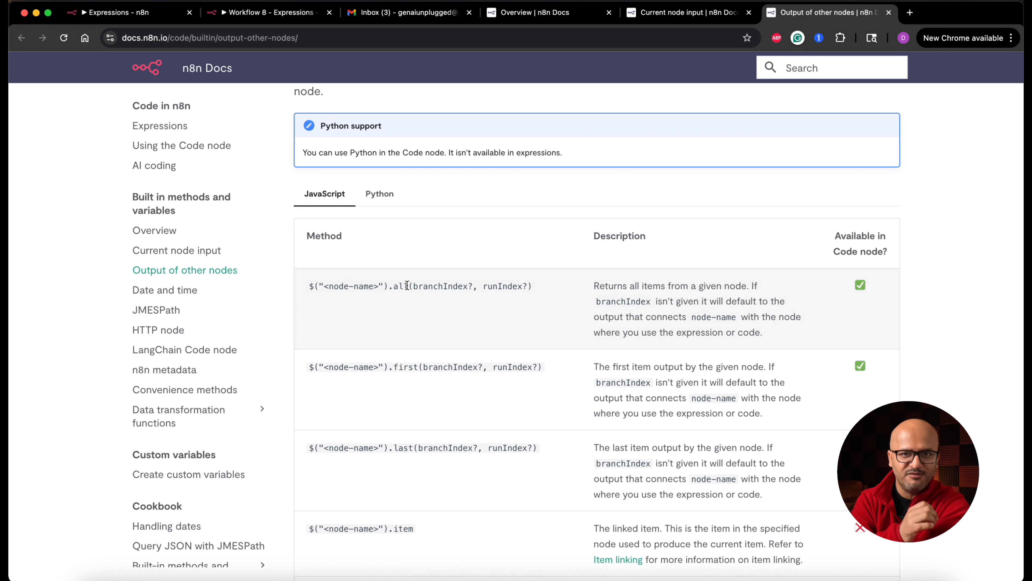
# Step: From the overview page, open the Date and time reference in its own tab and review its built-in methods
pyautogui.click(582, 14)
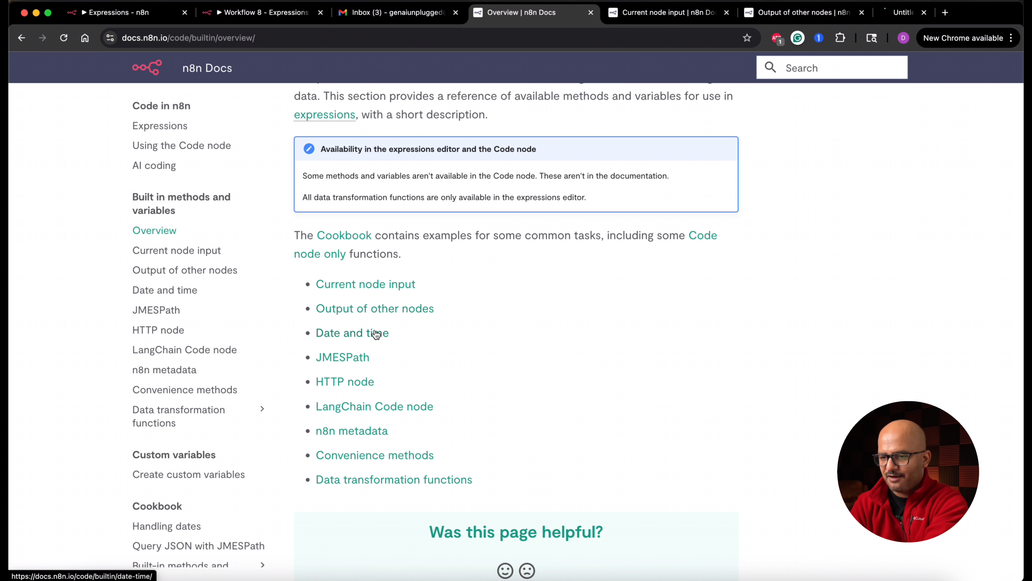
pyautogui.keyDown('super'); pyautogui.click(377, 334); pyautogui.keyUp('super')
pyautogui.click(881, 14)
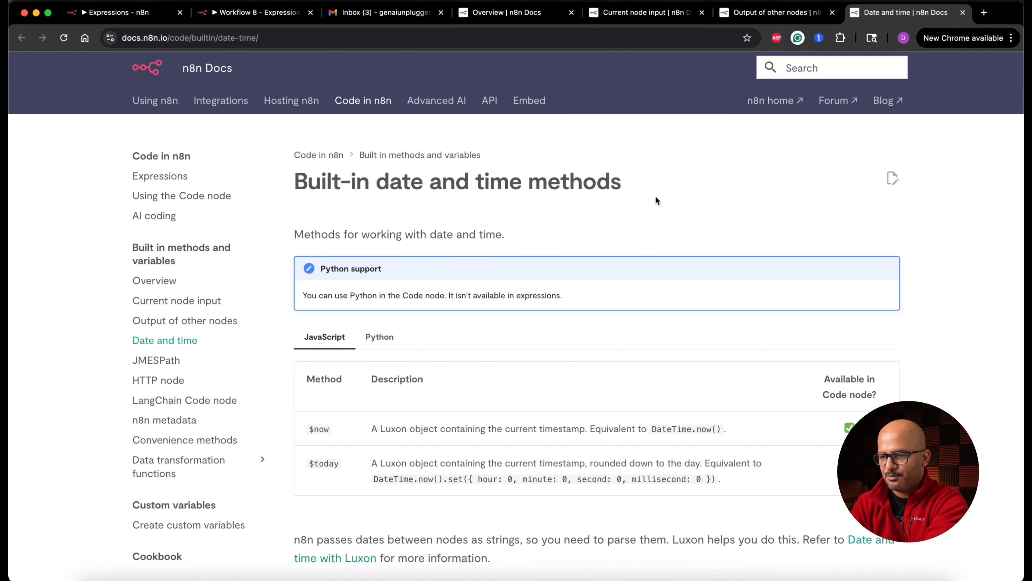
pyautogui.scroll(-5, 573, 408)
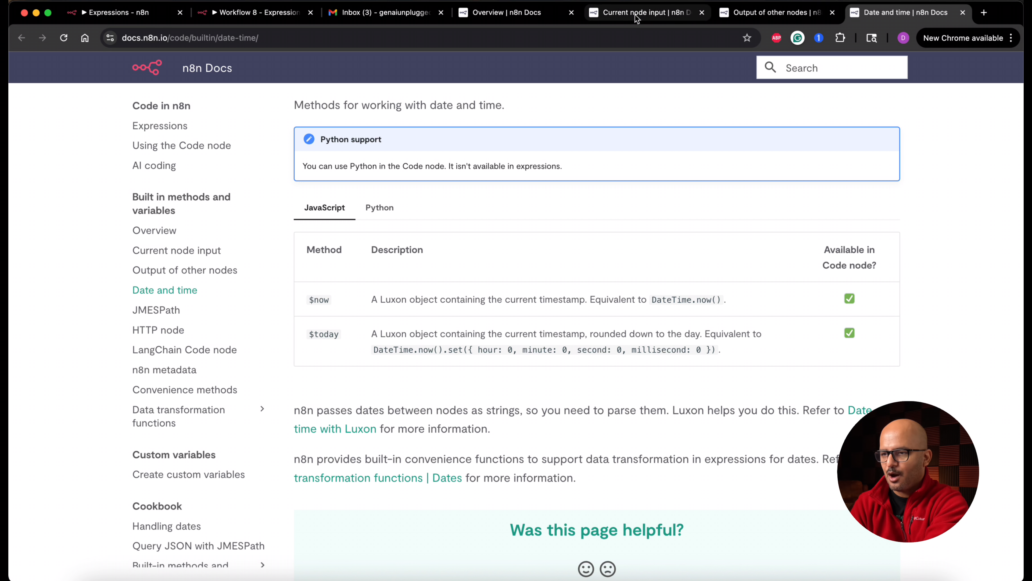
# Step: Open the Data transformation functions reference in its own tab and look through its Dates and Arrays pages
pyautogui.click(533, 14)
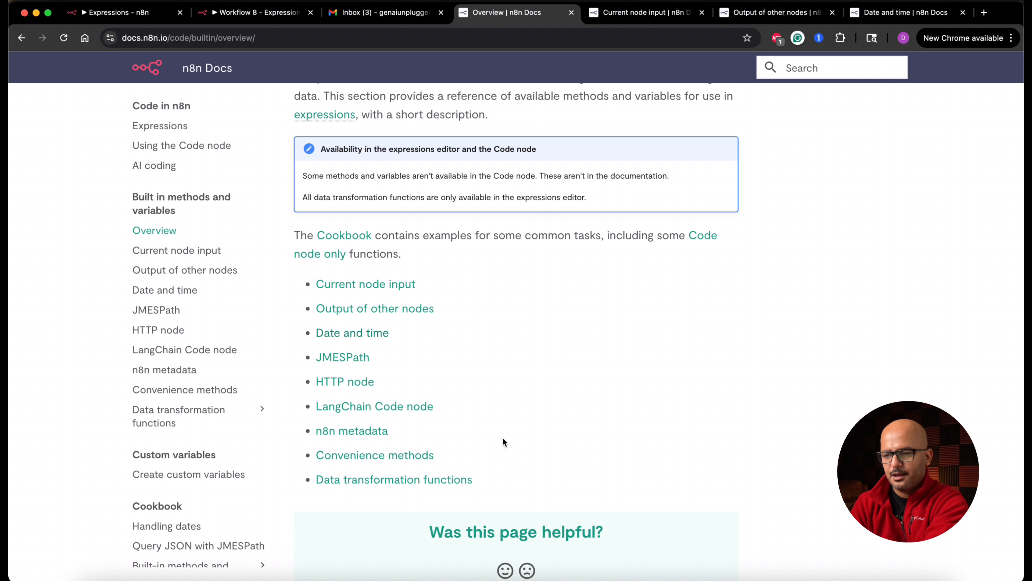
pyautogui.keyDown('super'); pyautogui.click(414, 479); pyautogui.keyUp('super')
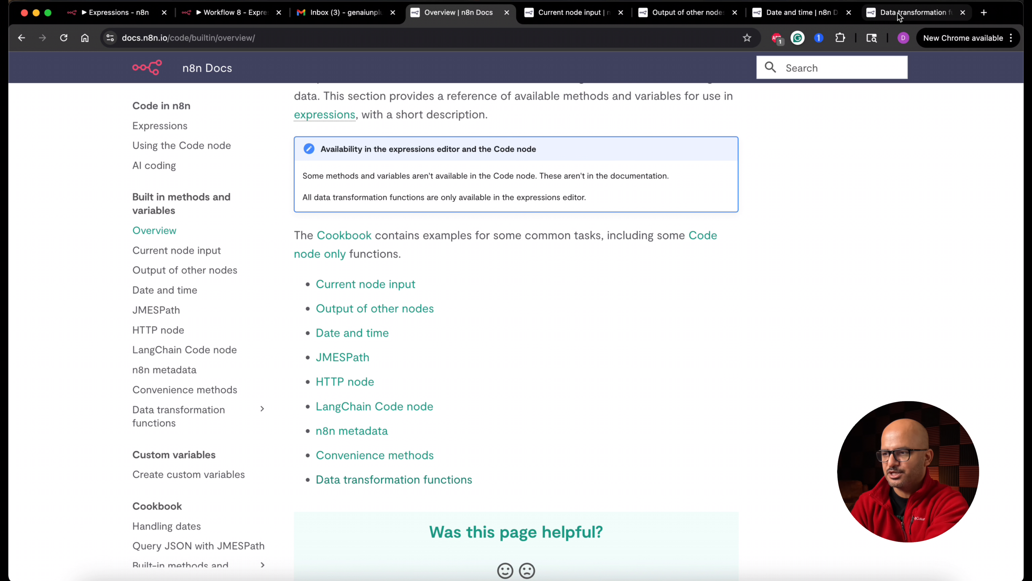
pyautogui.click(898, 14)
pyautogui.click(333, 351)
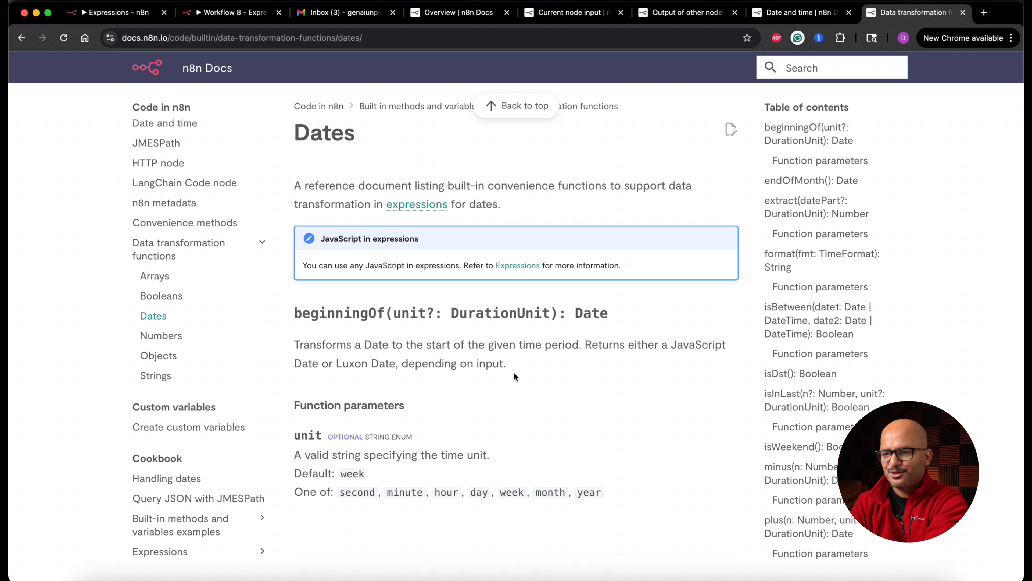
pyautogui.scroll(-5, 514, 376)
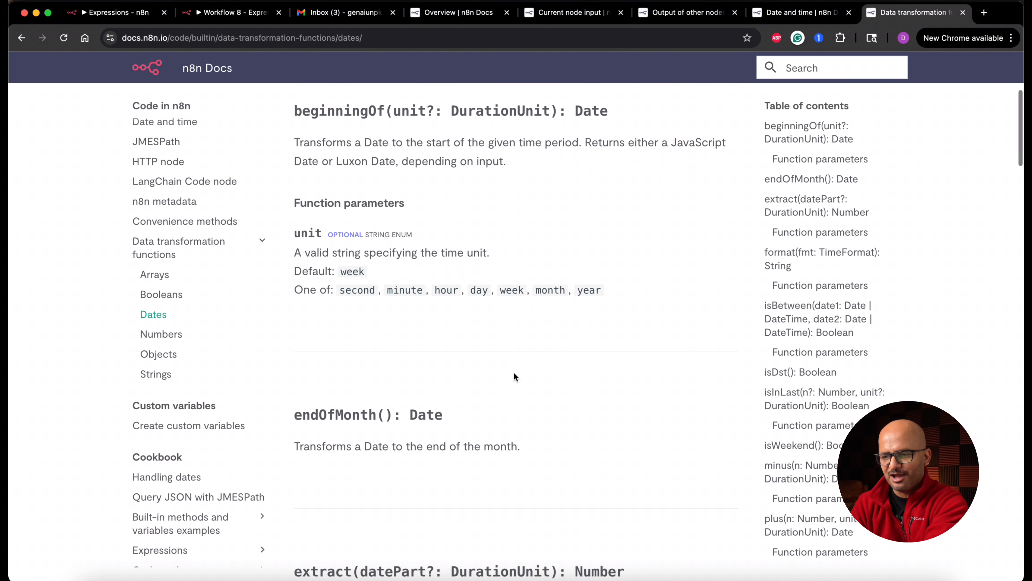
pyautogui.scroll(-9, 514, 375)
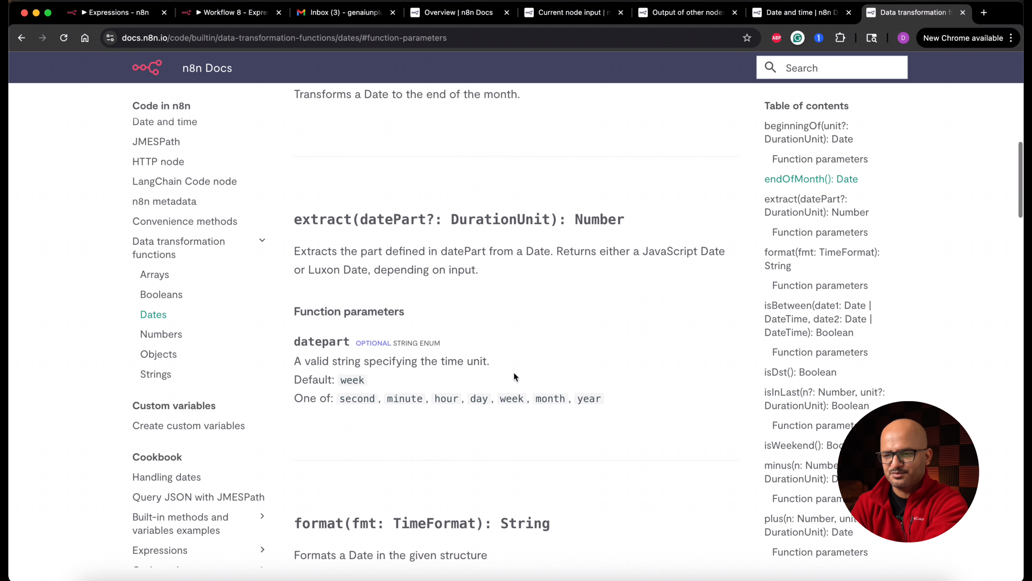
pyautogui.scroll(-6, 514, 376)
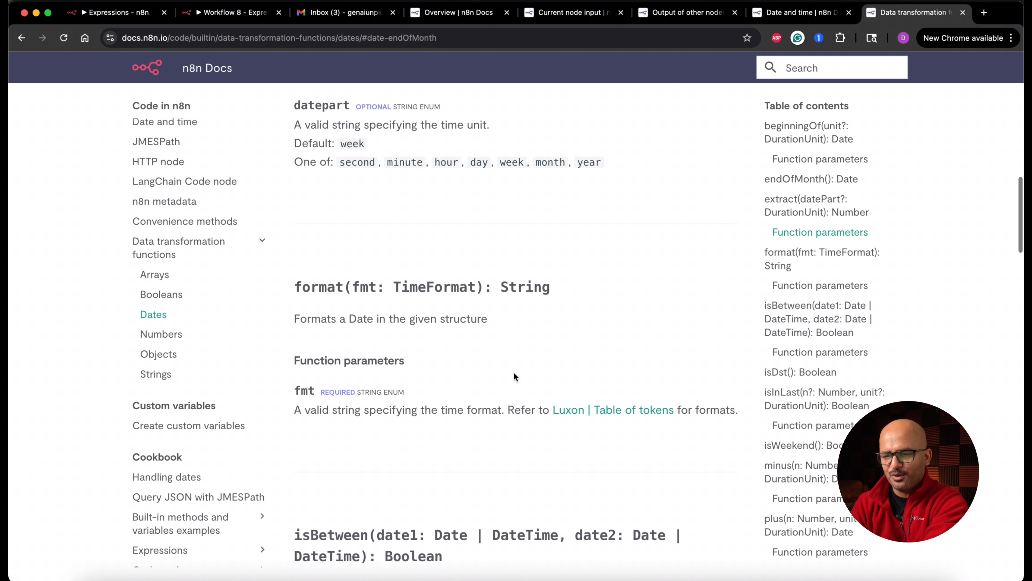
pyautogui.scroll(-3, 514, 377)
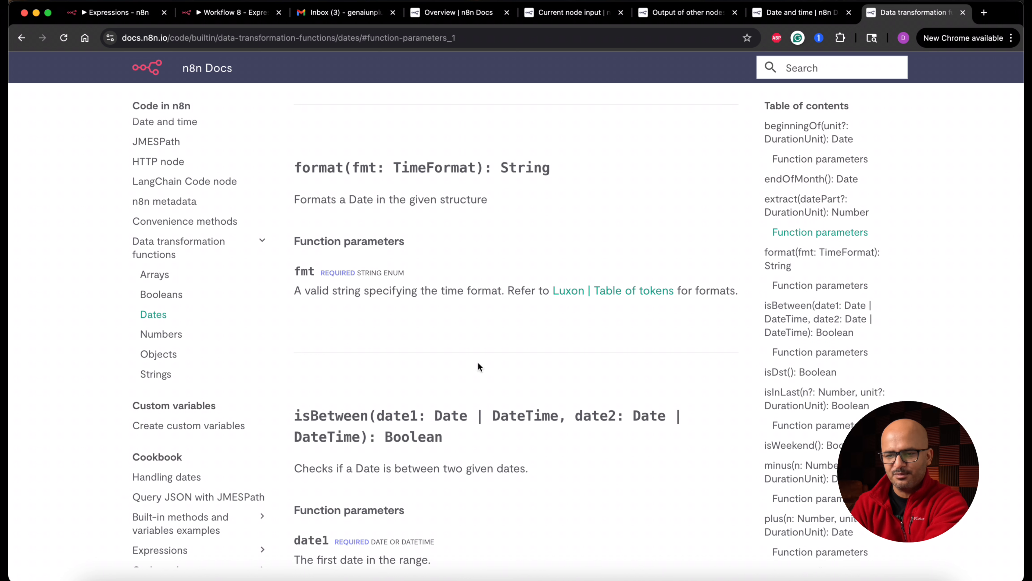
pyautogui.click(153, 314)
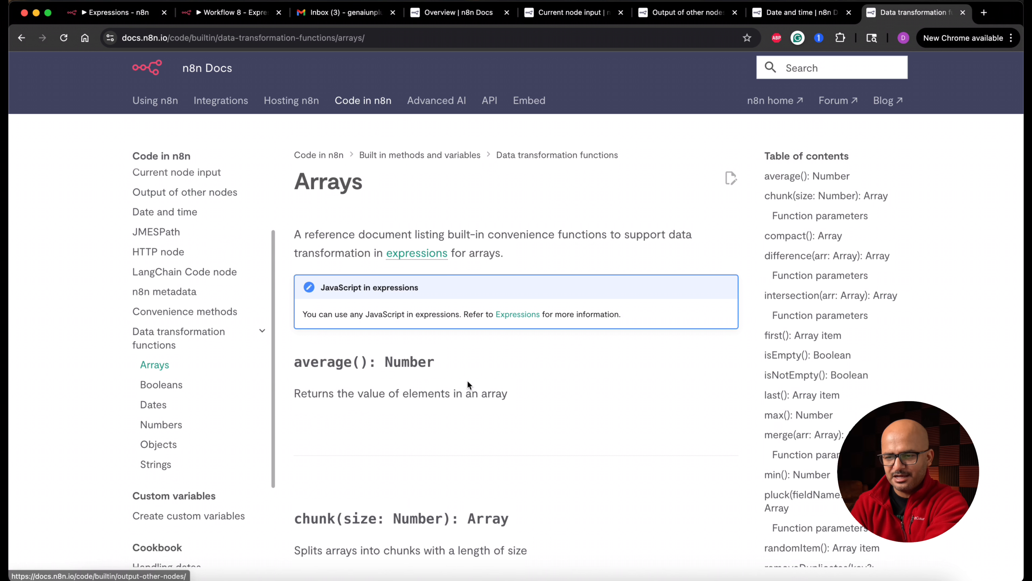
# Step: Read through the array functions on the Arrays page and open the Booleans page of the data transformation functions
pyautogui.scroll(-10, 562, 459)
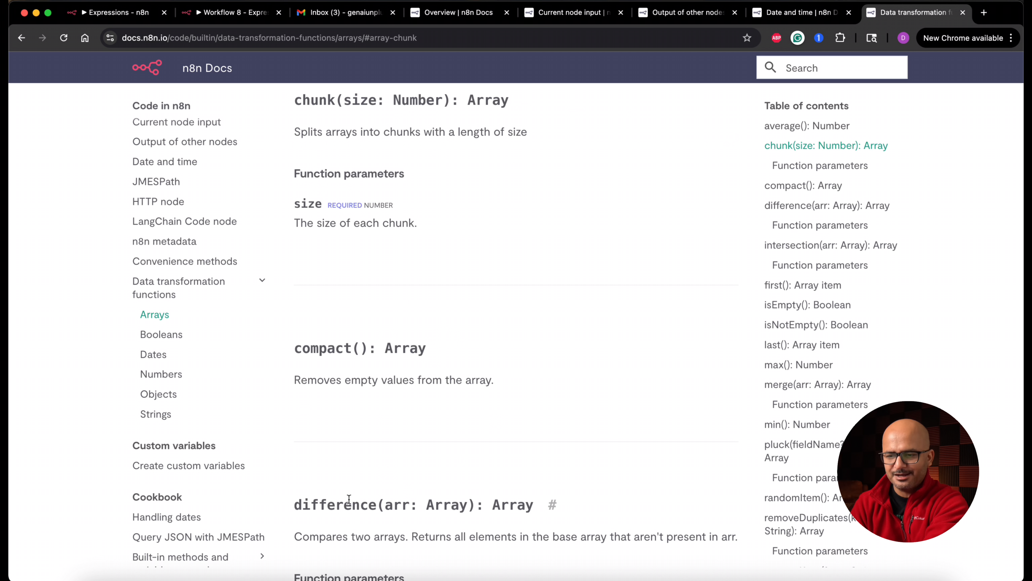
pyautogui.scroll(-5, 545, 465)
pyautogui.click(163, 334)
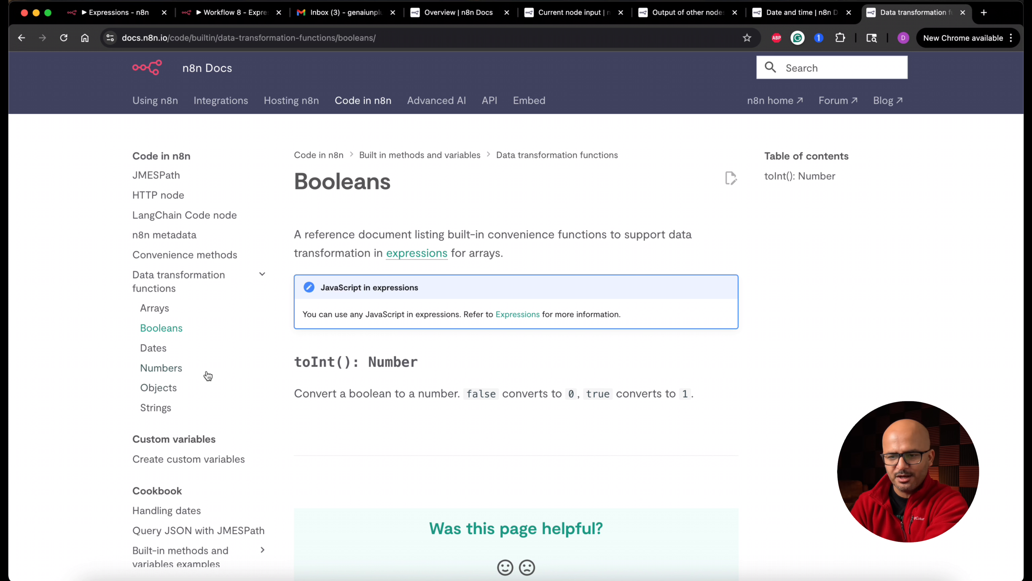
# Step: Open the Numbers page of the data transformation functions and review its number functions
pyautogui.click(174, 368)
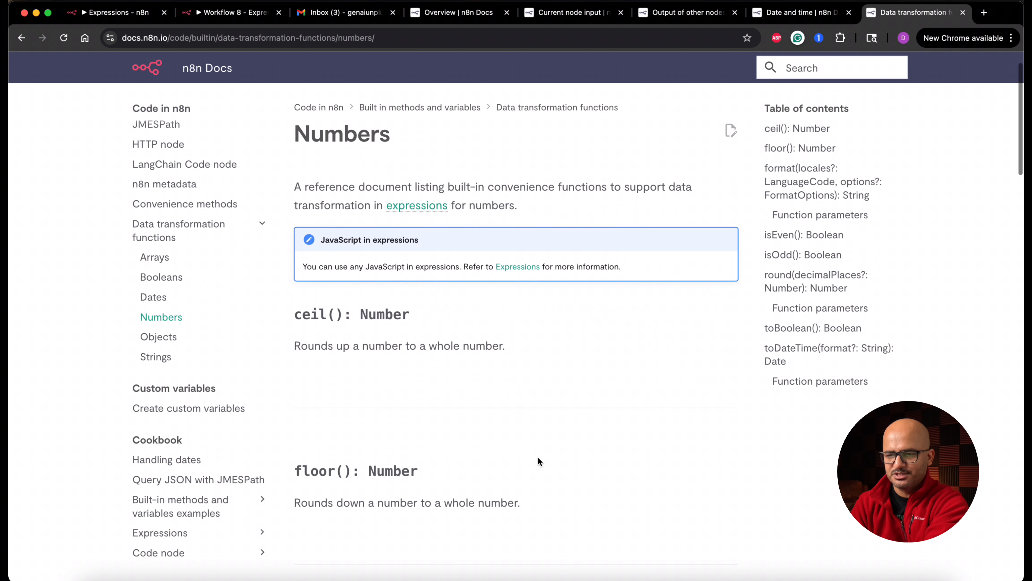
pyautogui.scroll(-3, 538, 458)
pyautogui.scroll(-8, 538, 457)
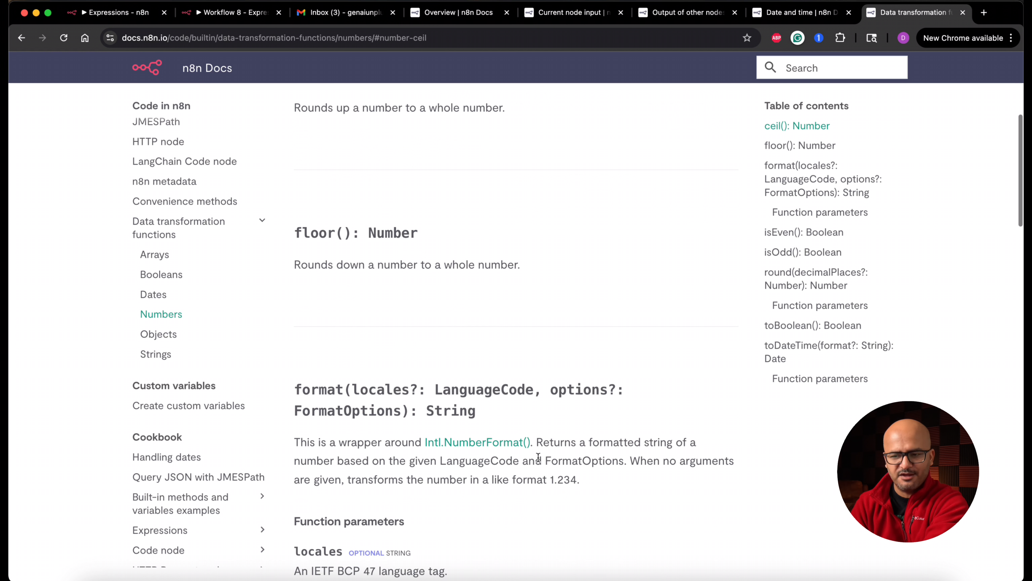
pyautogui.scroll(-5, 538, 457)
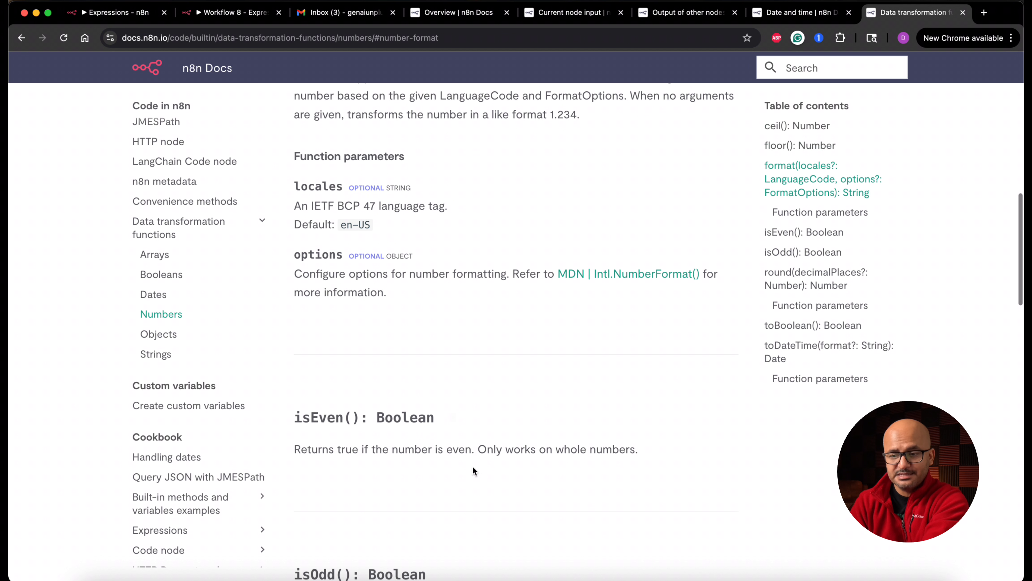
# Step: Open the Objects page of the data transformation functions and review its object functions
pyautogui.click(174, 334)
pyautogui.scroll(-1, 541, 464)
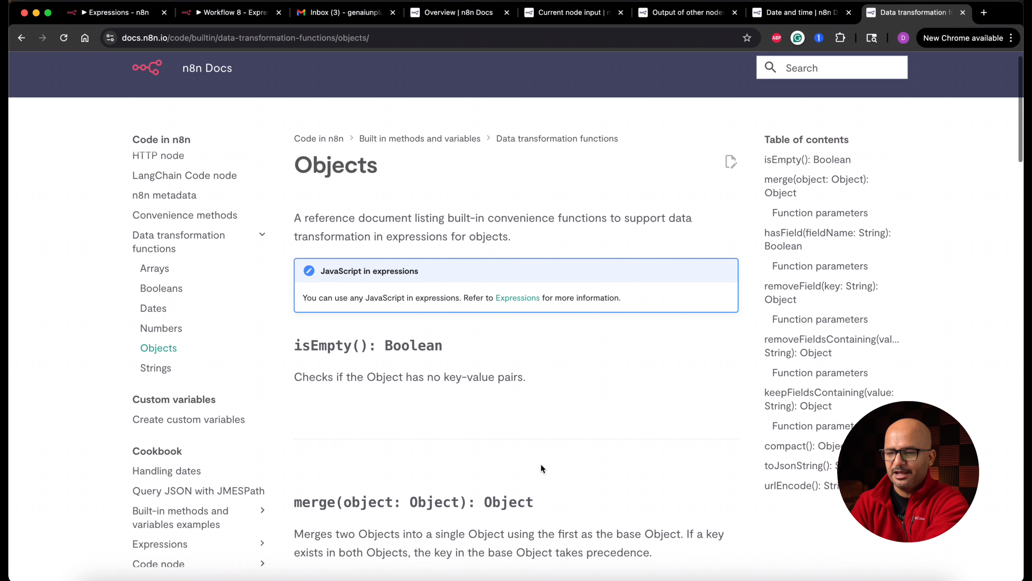
pyautogui.scroll(-10, 540, 464)
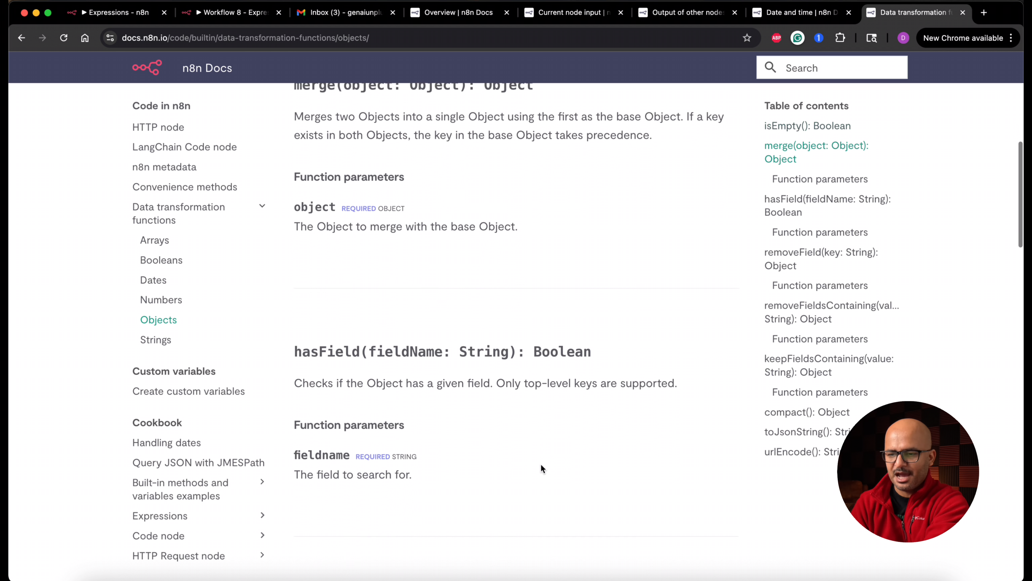
# Step: Open the Strings page of the data transformation functions and review its extraction, hashing and validation functions
pyautogui.scroll(-1, 540, 469)
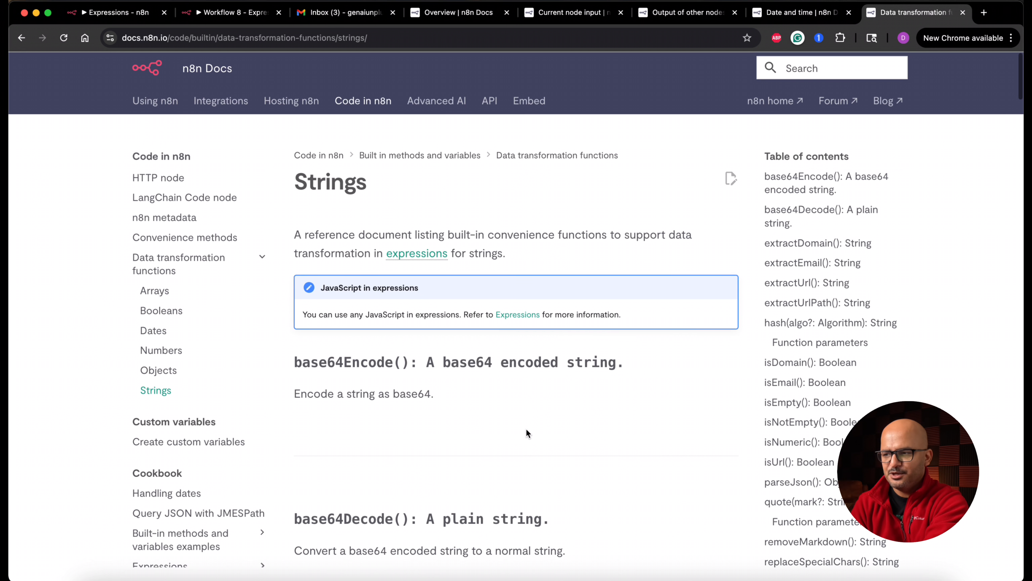
pyautogui.scroll(-4, 527, 429)
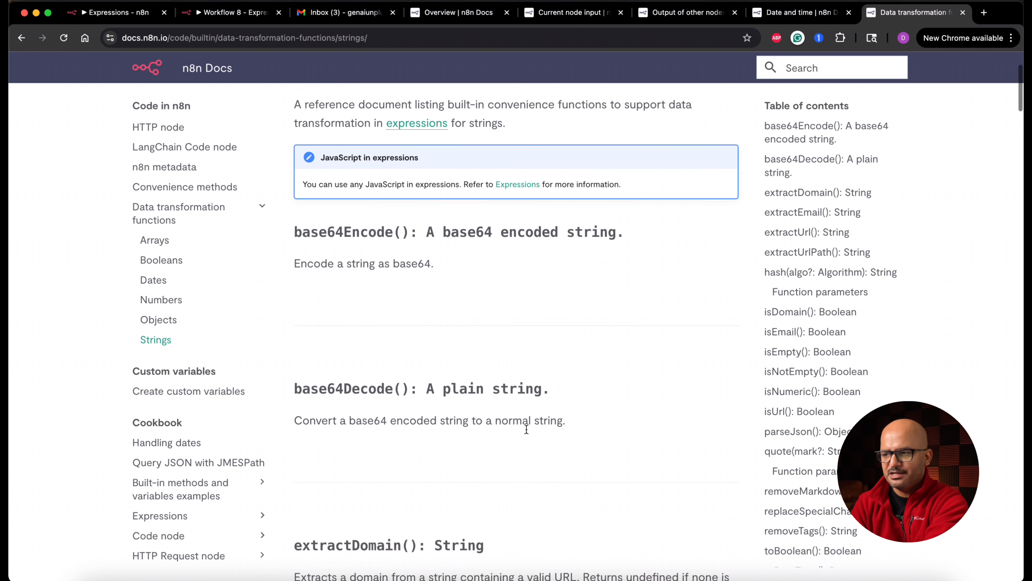
pyautogui.scroll(-10, 526, 429)
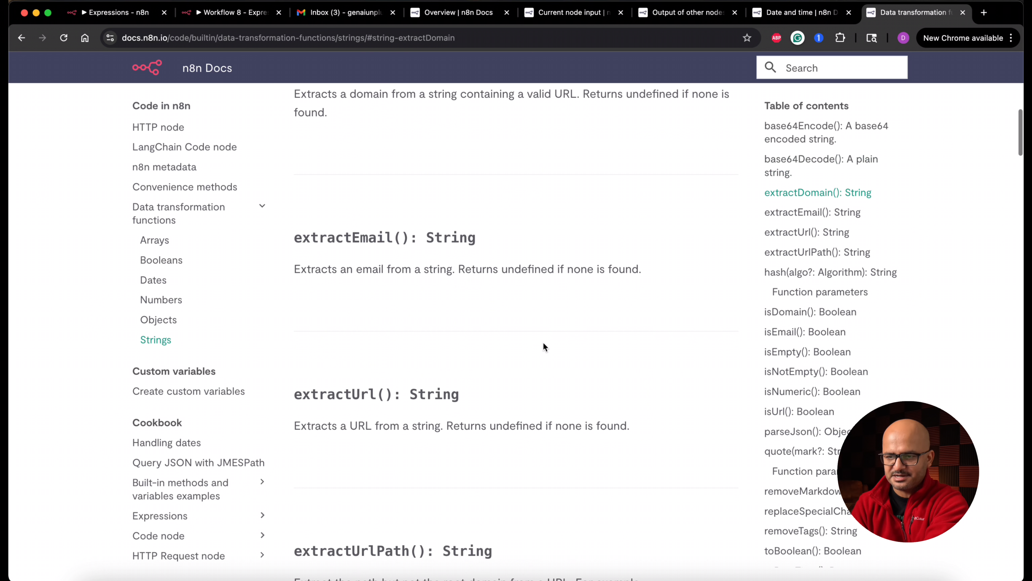
pyautogui.scroll(1, 544, 346)
pyautogui.scroll(-3, 508, 363)
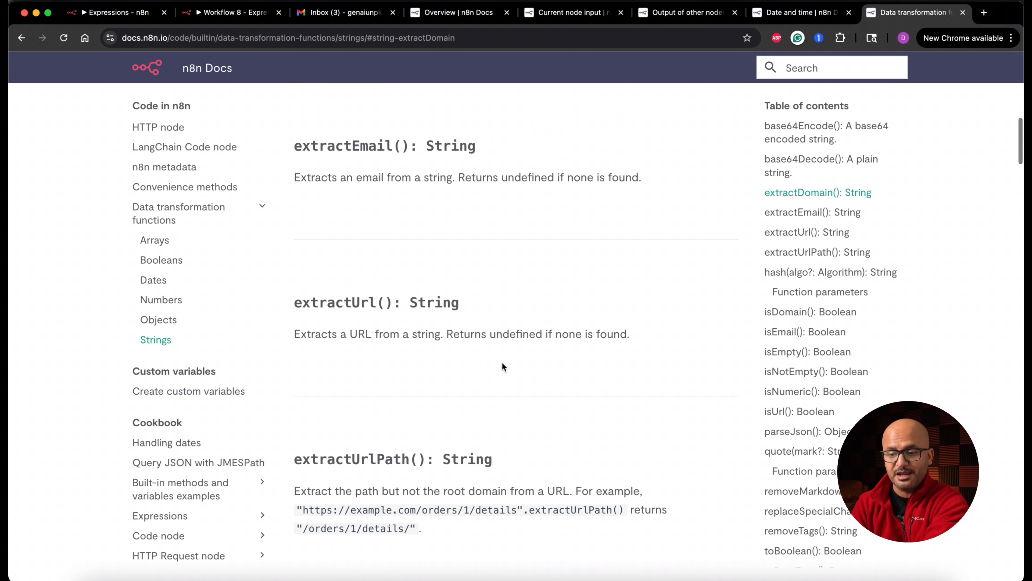
pyautogui.scroll(-7, 546, 433)
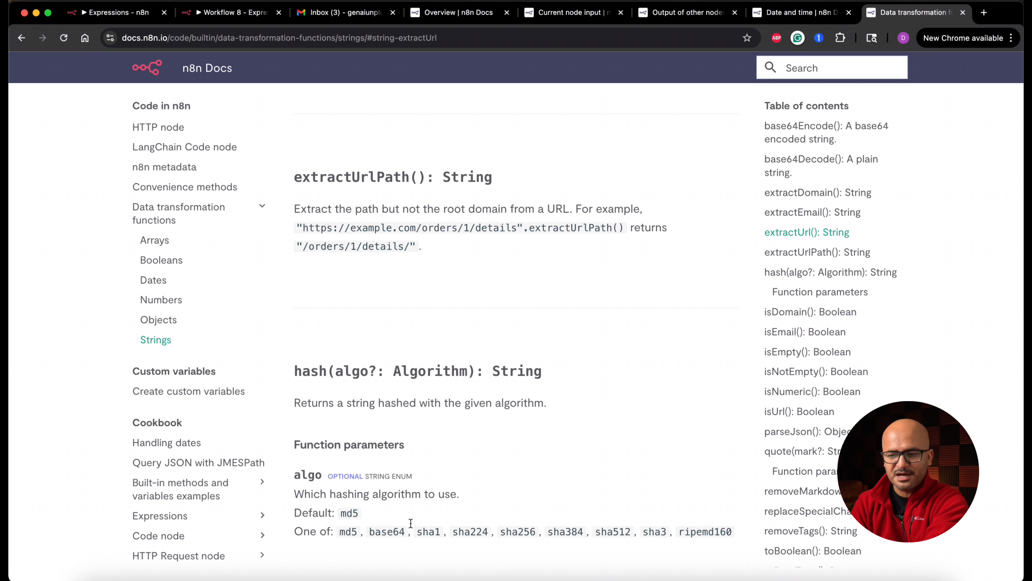
pyautogui.scroll(-7, 546, 488)
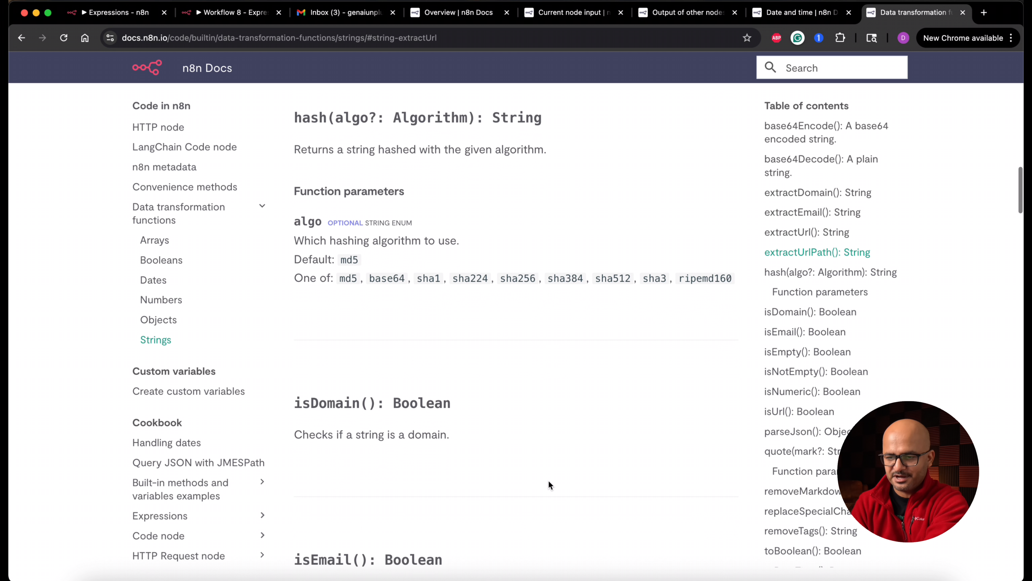
pyautogui.scroll(-4, 548, 480)
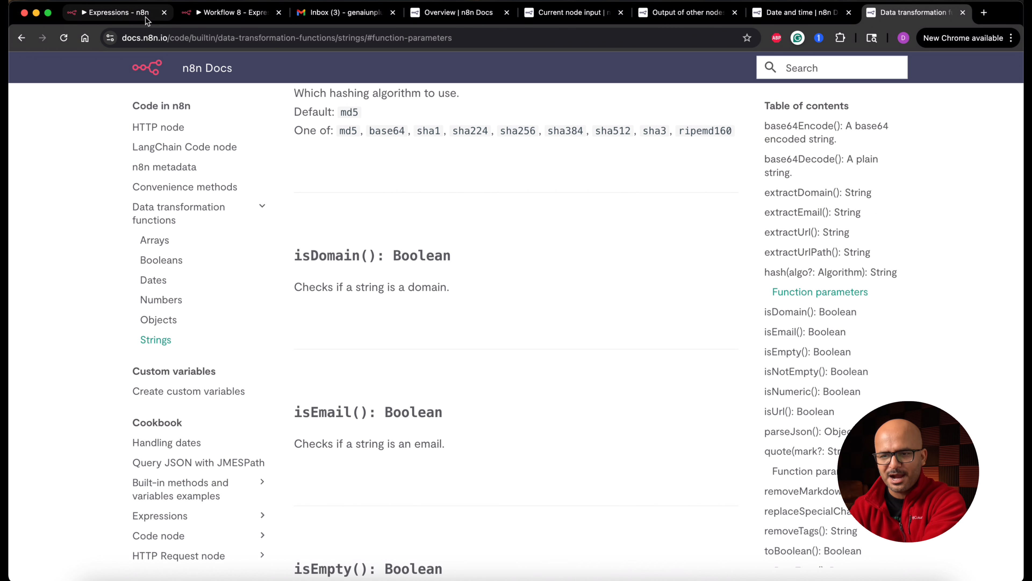
# Step: Switch back to the Expressions workflow in n8n and close the Data Transformation Node to return to the canvas
pyautogui.click(146, 17)
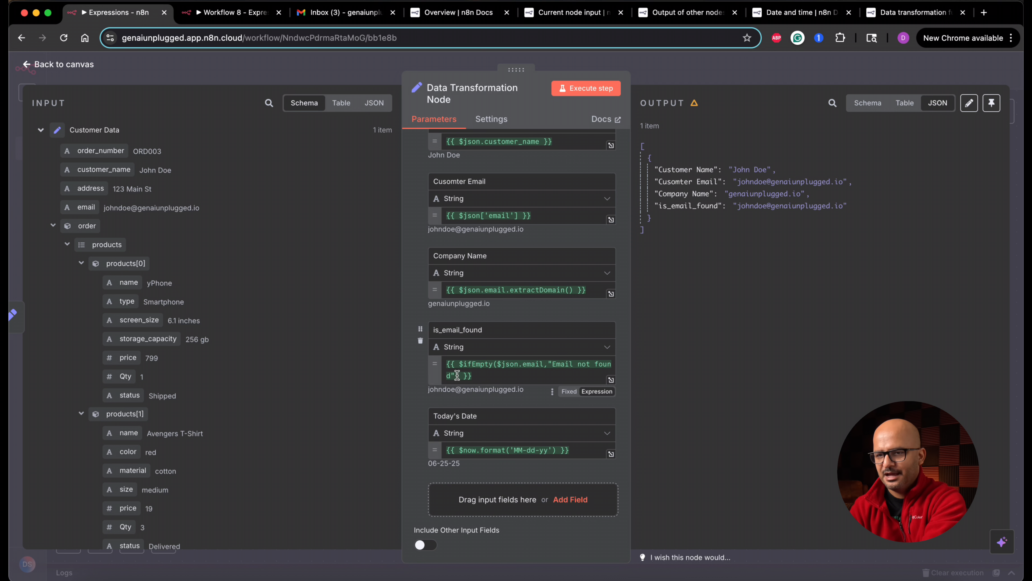
pyautogui.click(82, 69)
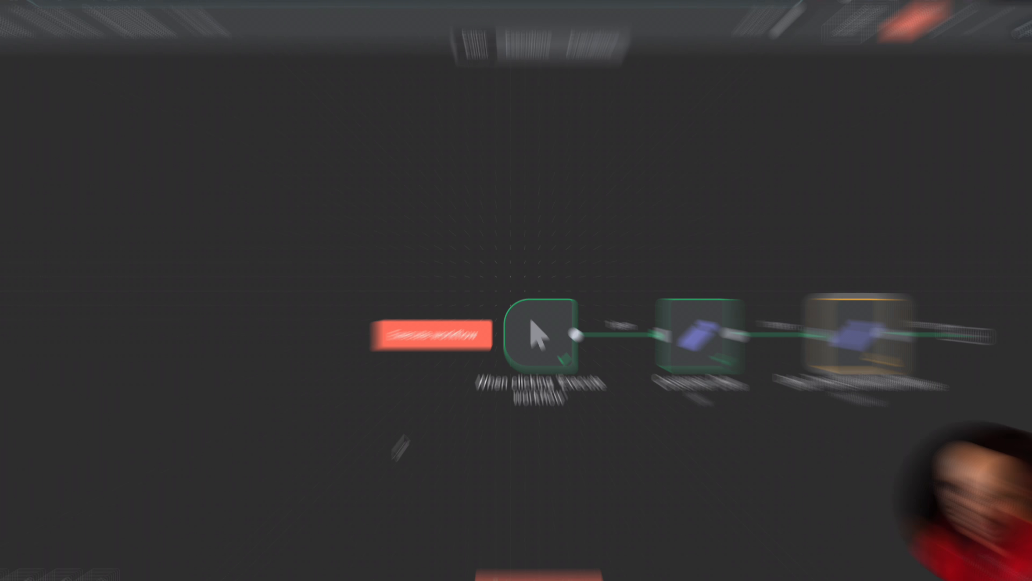